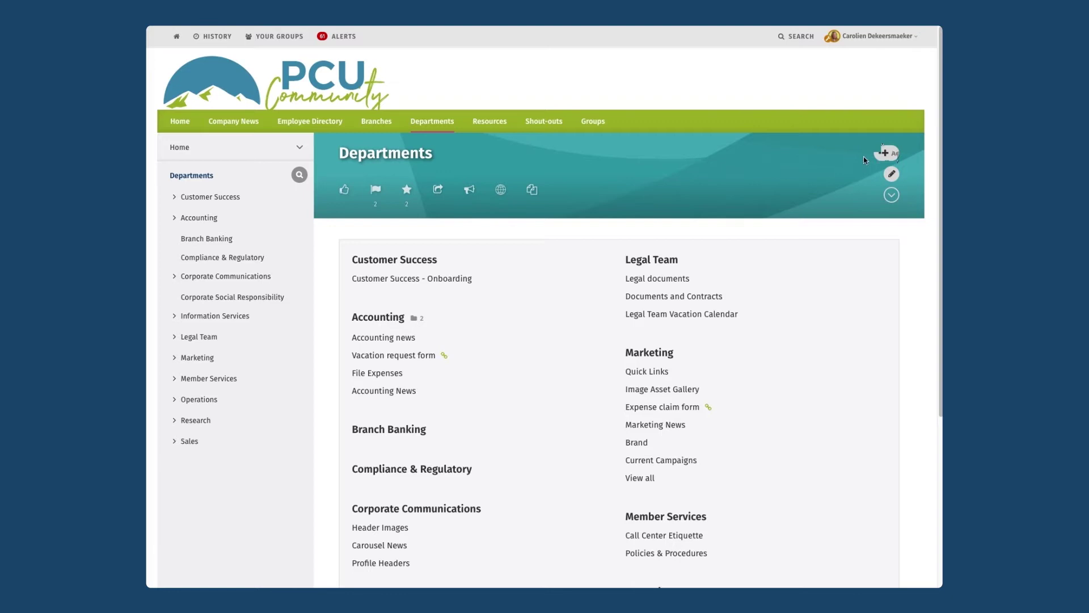
- Start a new page under Departments titled 'Human Resources'
click(884, 153)
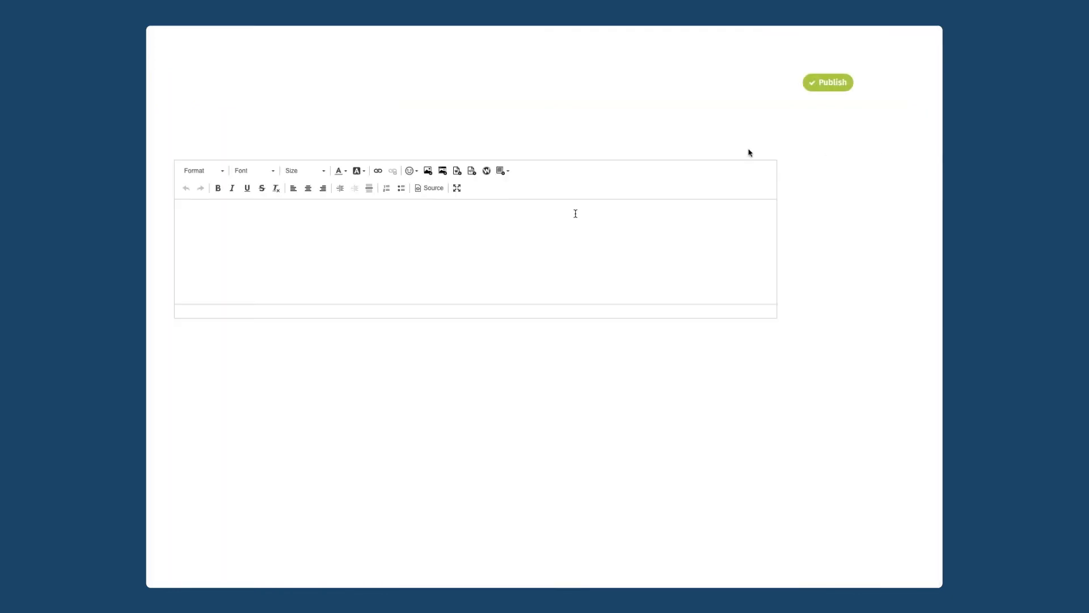
click(417, 92)
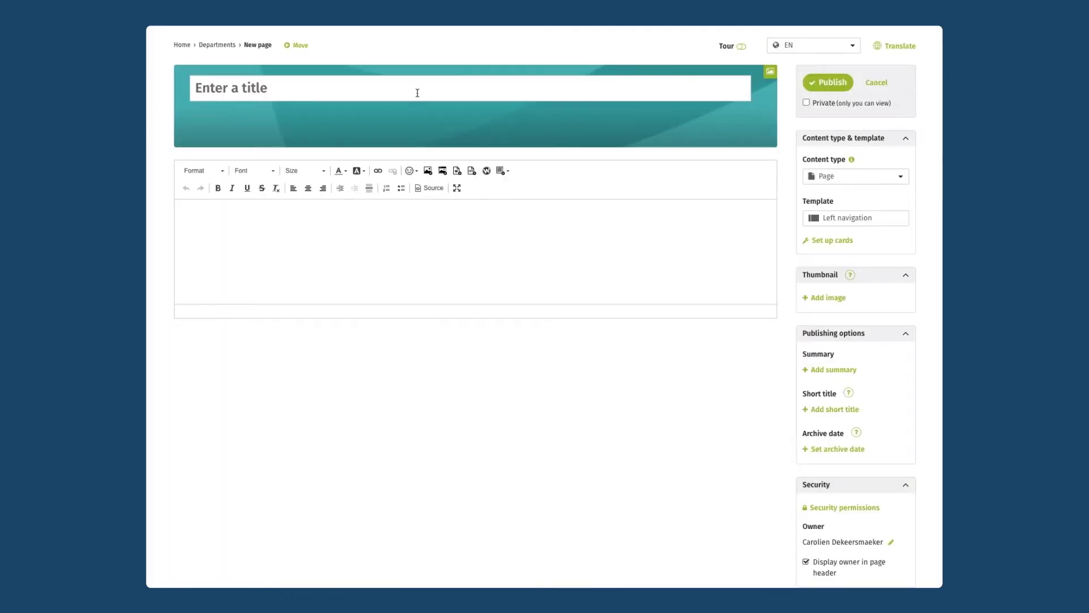
text(Human Resou)
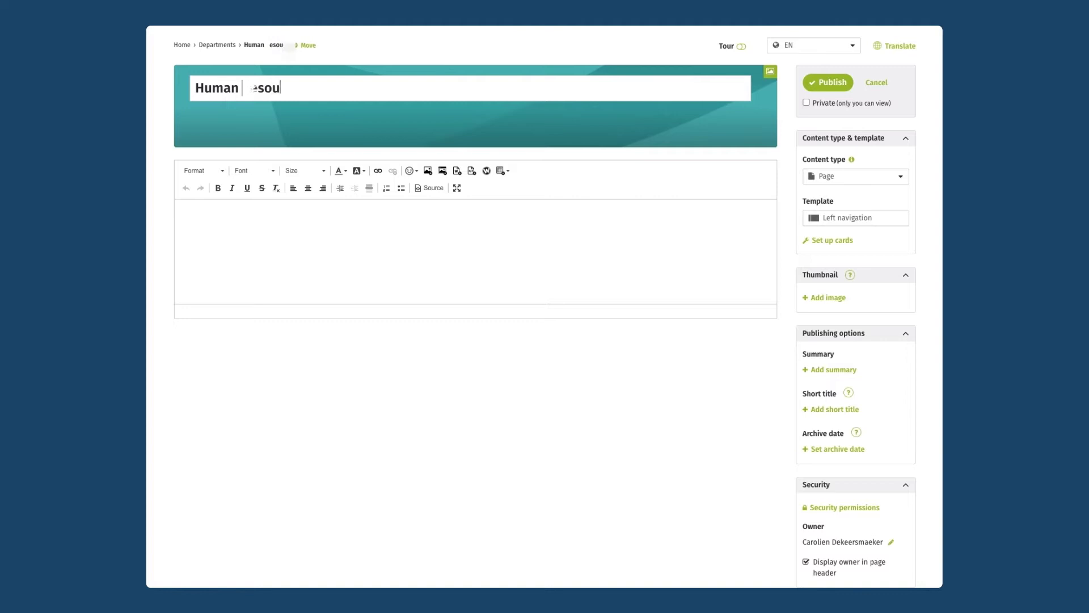
text(rces)
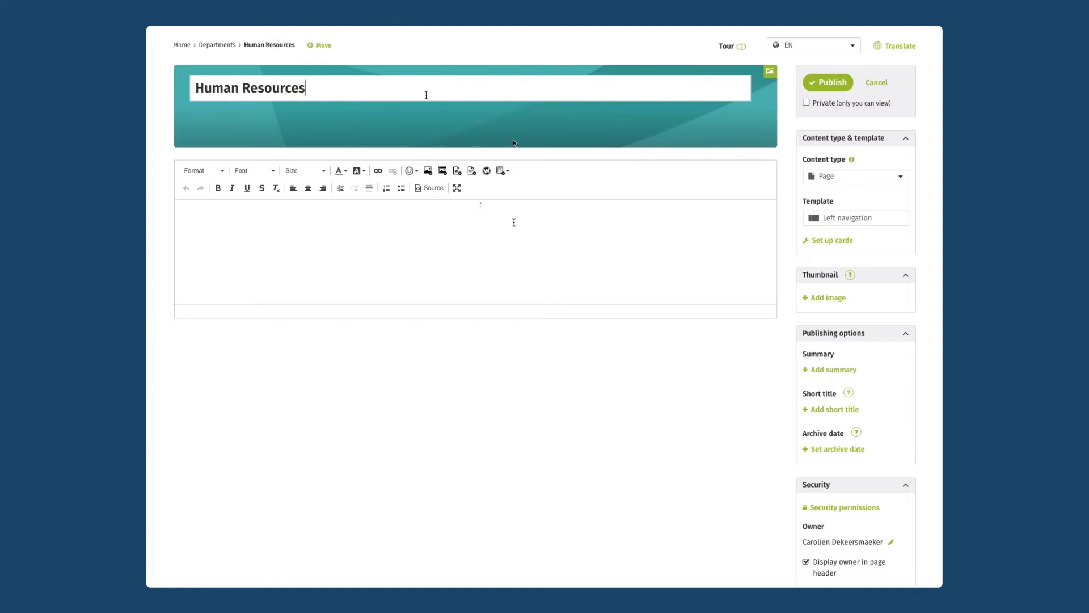
- Paste the welcome text, replace the HR contact's name with an @-mention, and end with a period
click(514, 222)
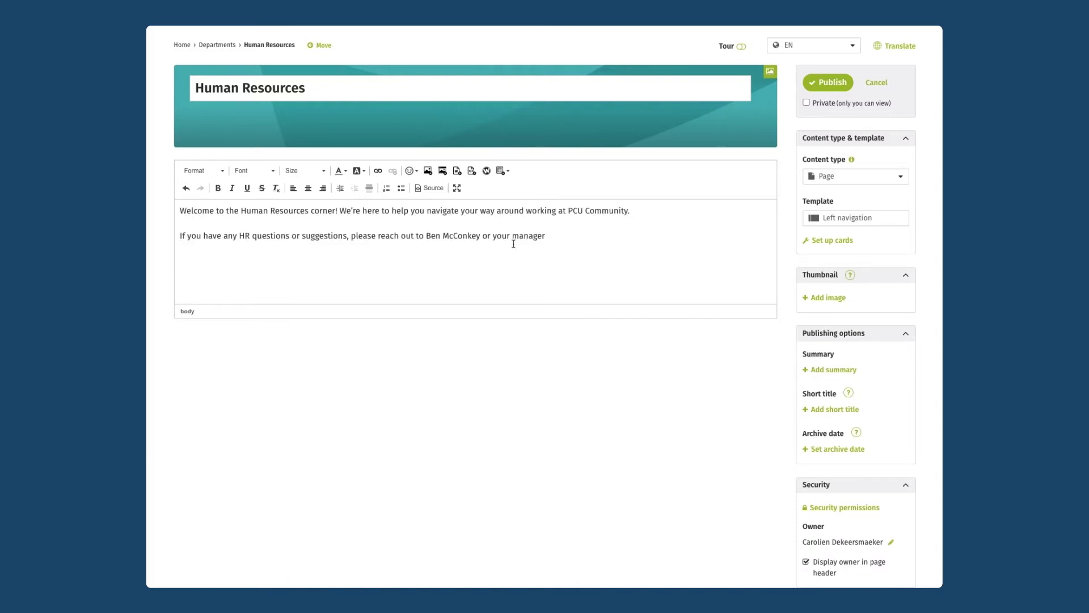
drag(480, 236, 426, 239)
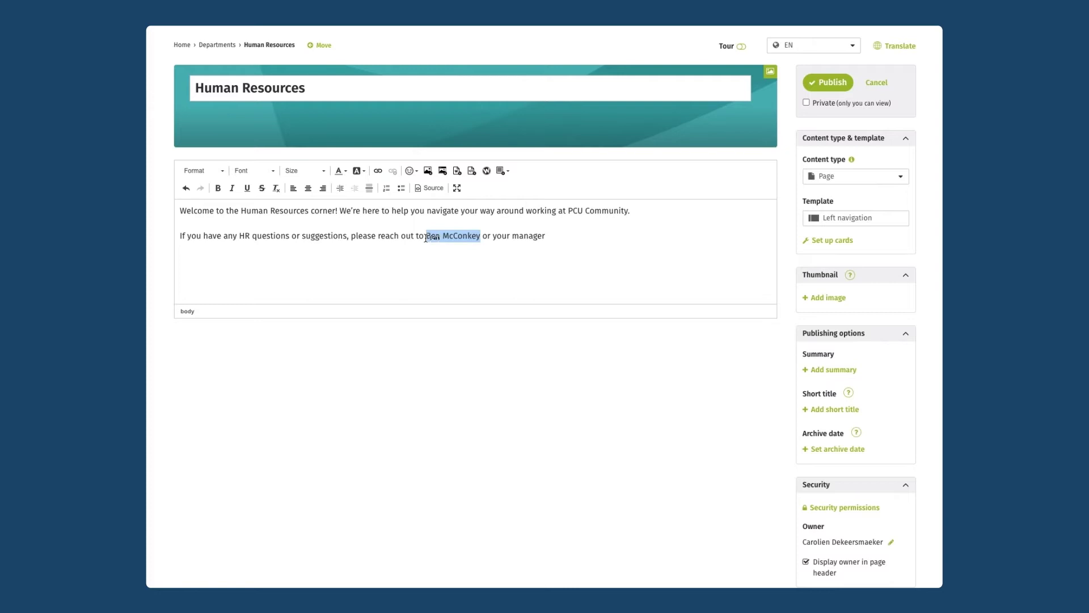
text(@ben)
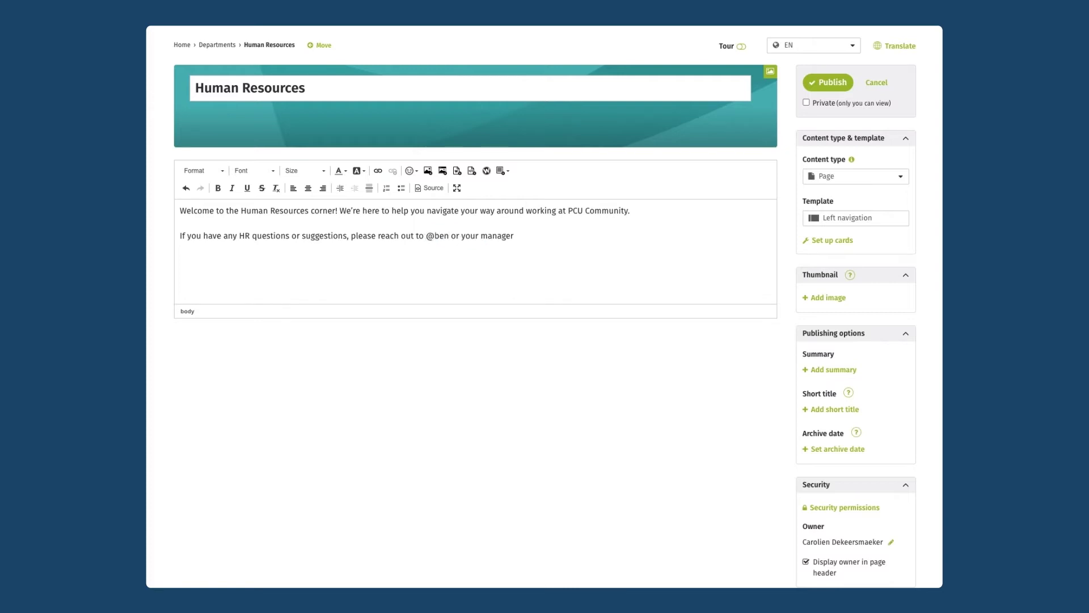
key(Return)
click(545, 239)
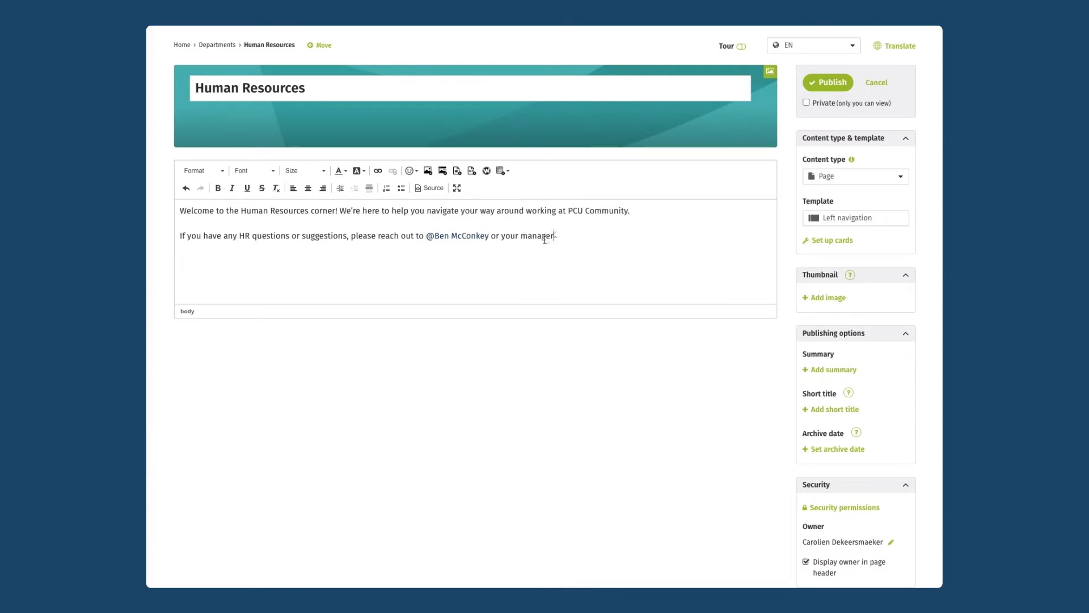
text(.)
- Change the page's content type to Group, leaving the Department template selected
click(844, 177)
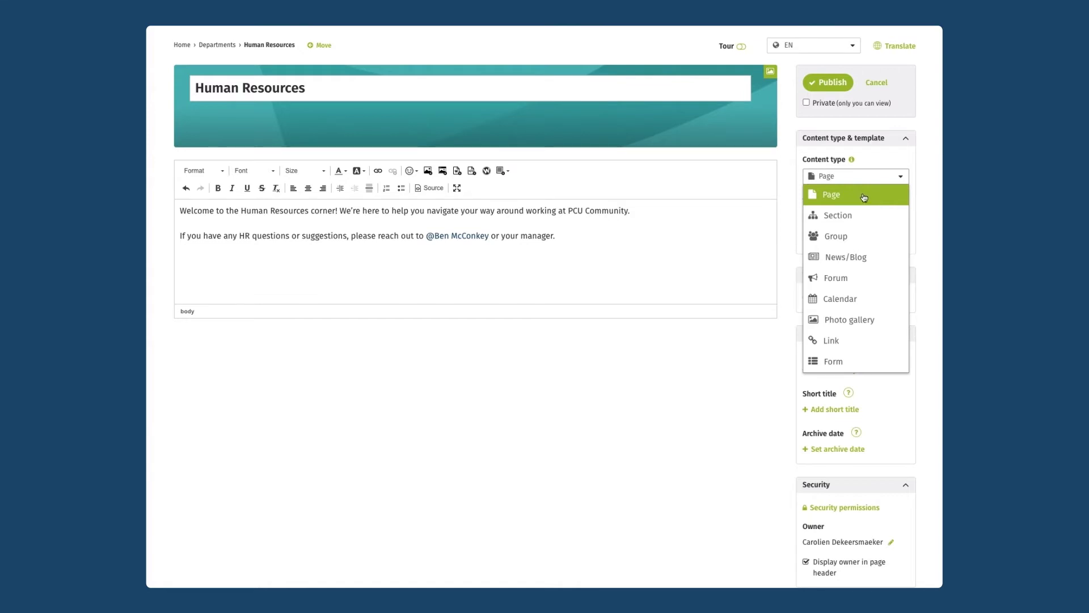
click(856, 240)
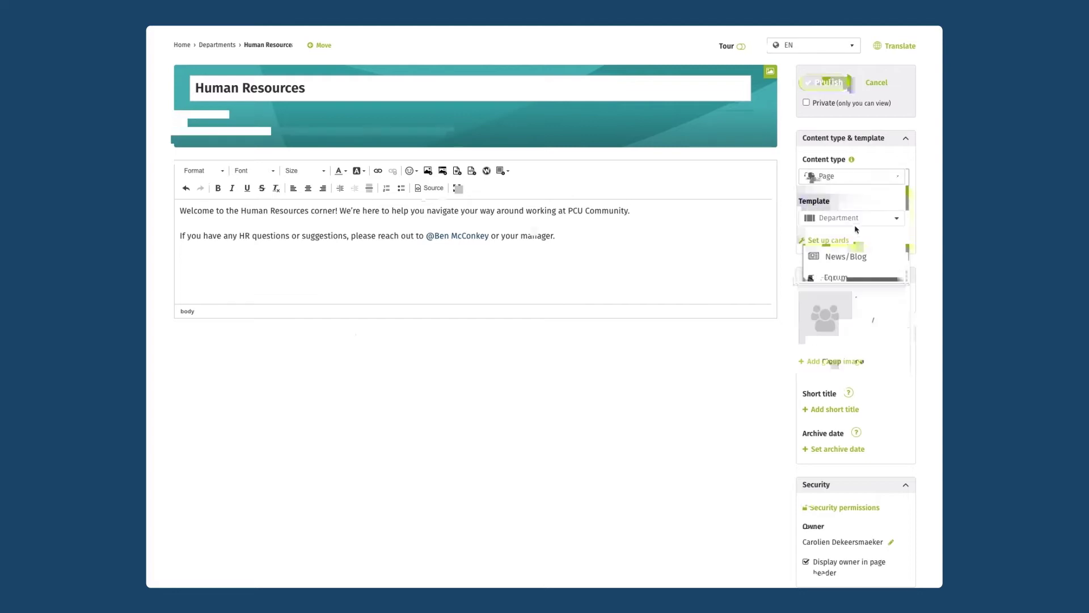
click(856, 223)
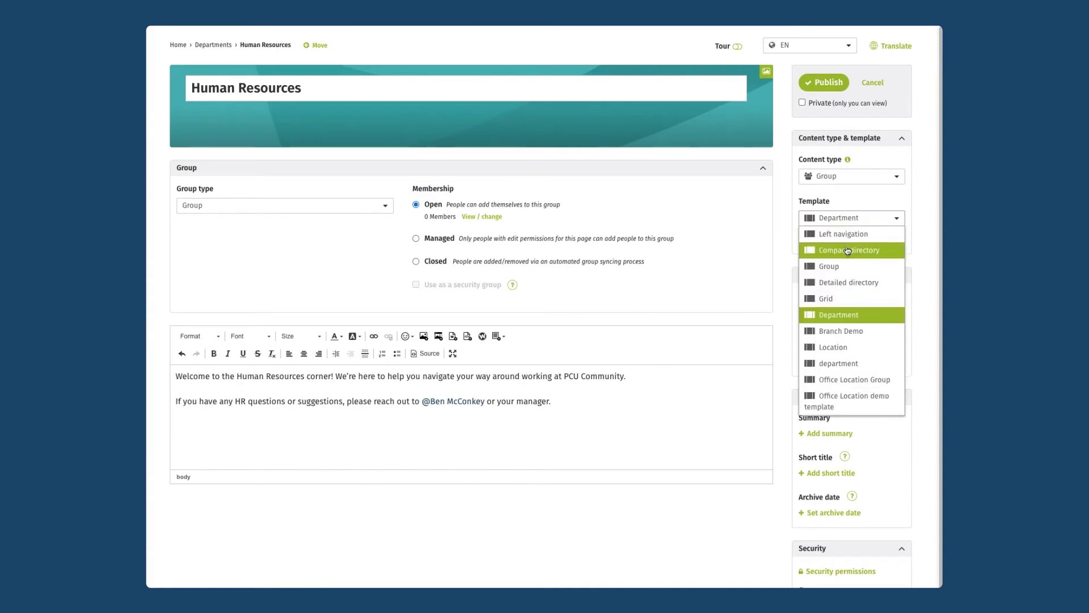
- Keep the Department template and set the group type to Department
click(720, 216)
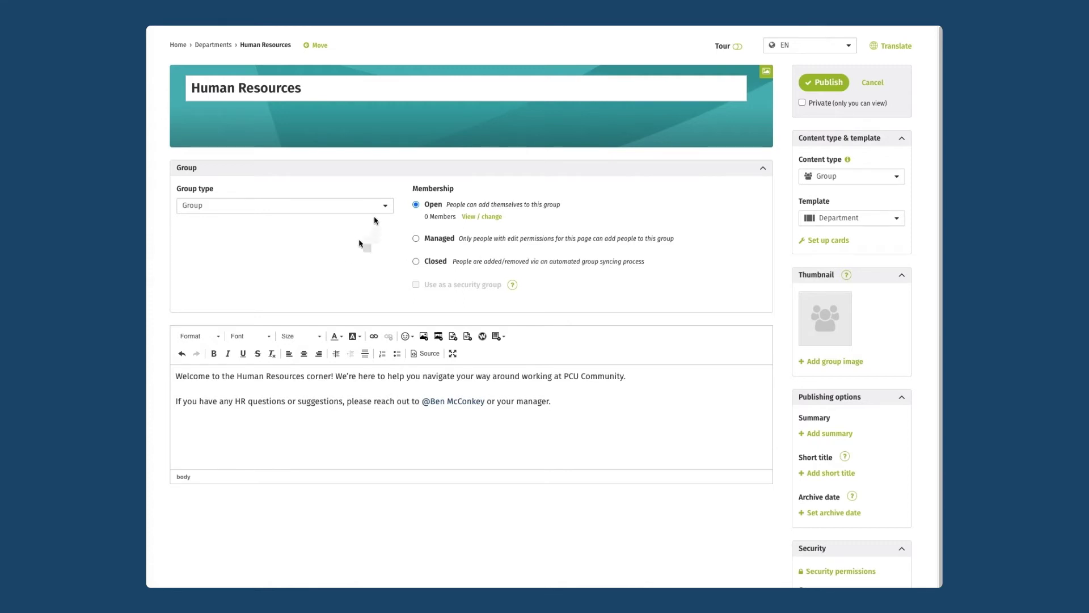
click(389, 207)
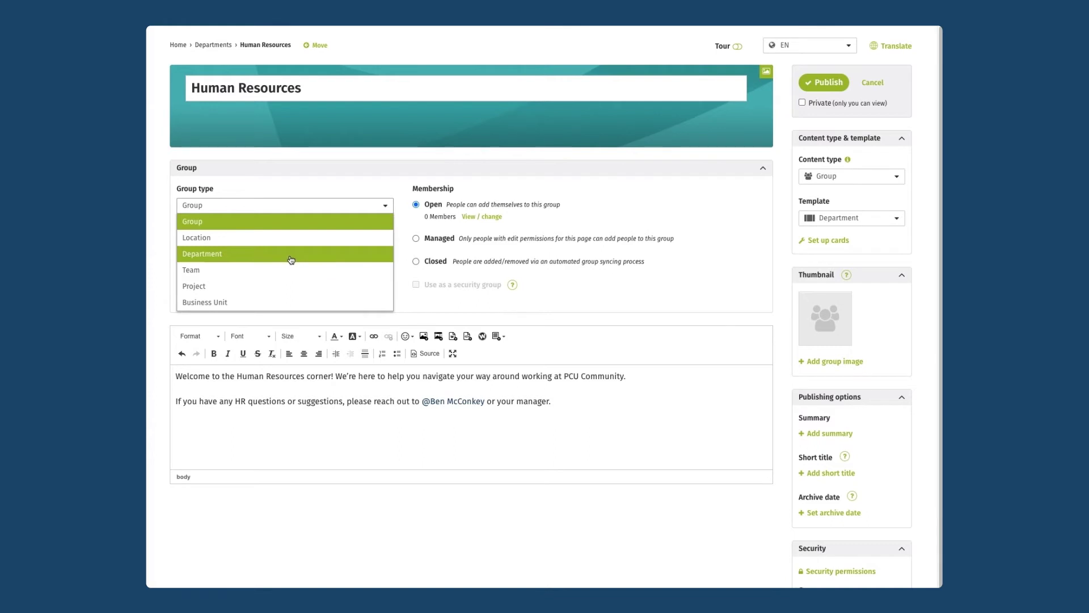
click(291, 259)
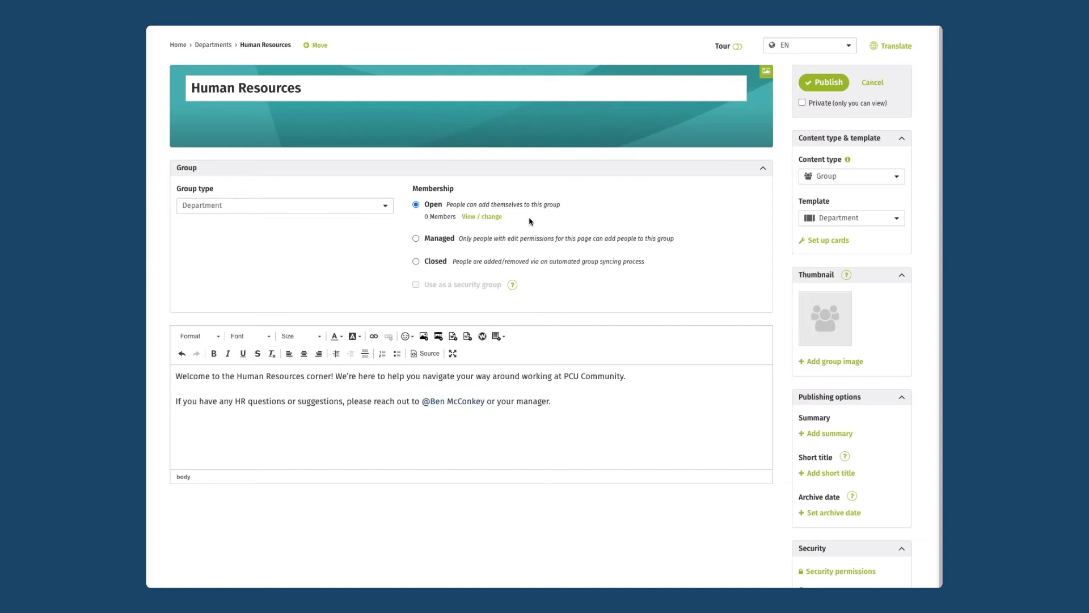
- Switch group membership from Open to Managed
click(415, 239)
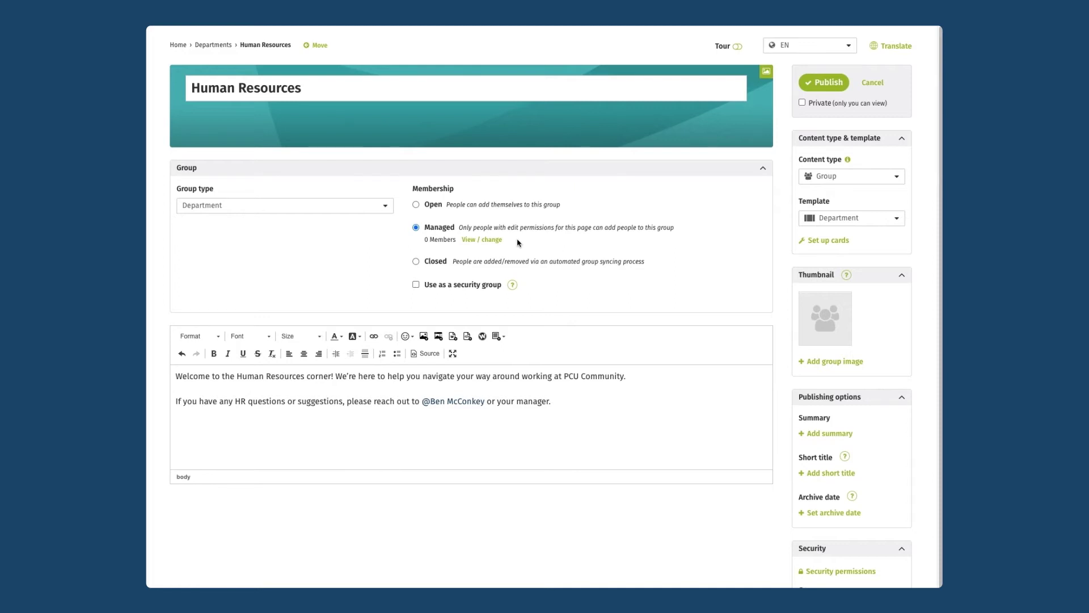
- Add five people to the group from the member list, picking each from the suggestions
click(484, 240)
text(Ben)
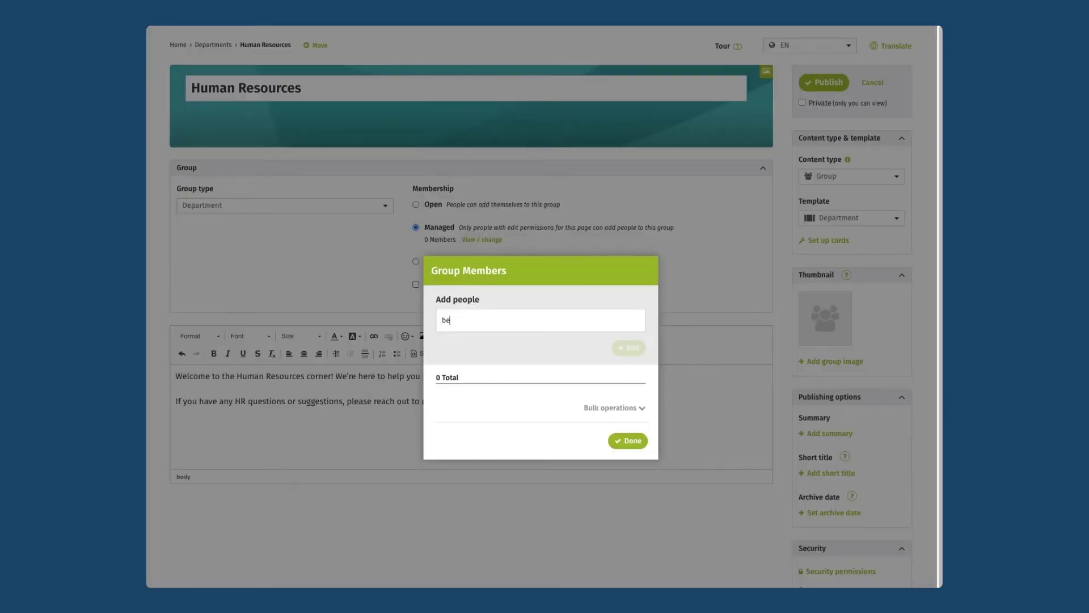
key(Return)
text(mich)
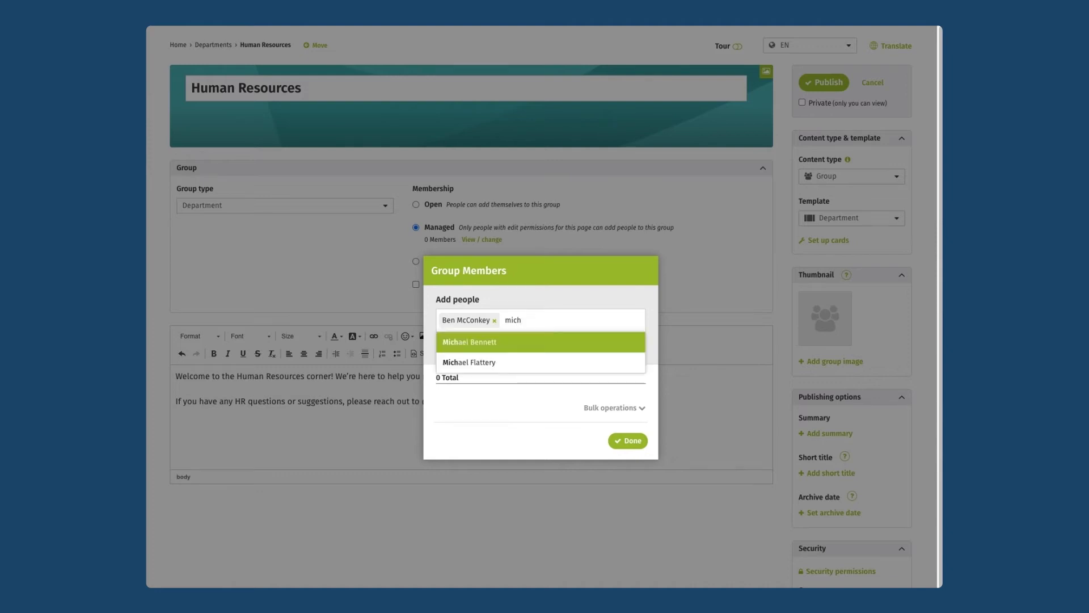
key(Return)
text(nat)
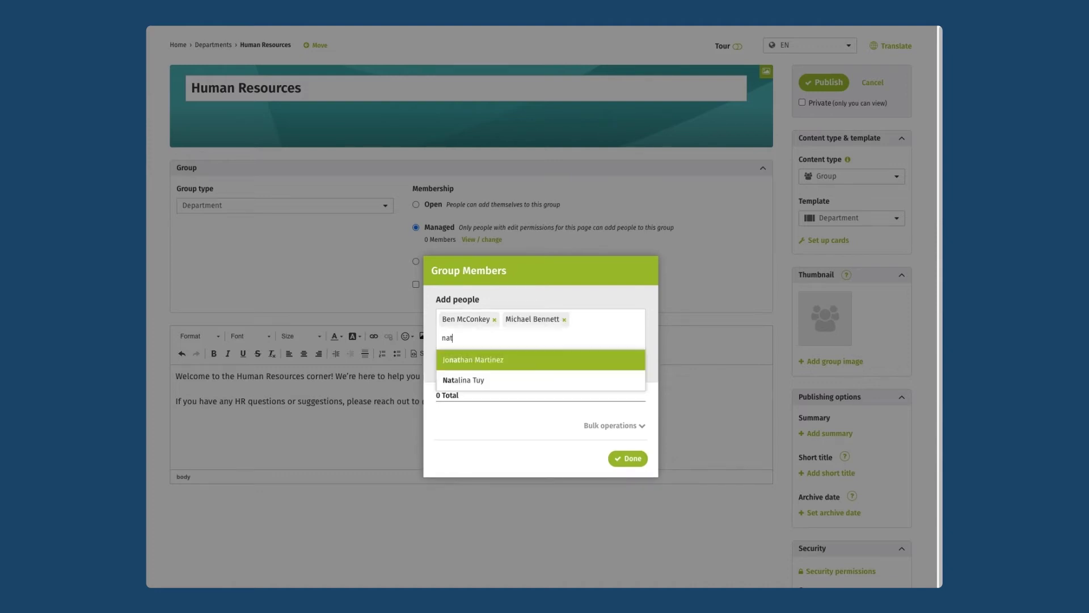
key(Return)
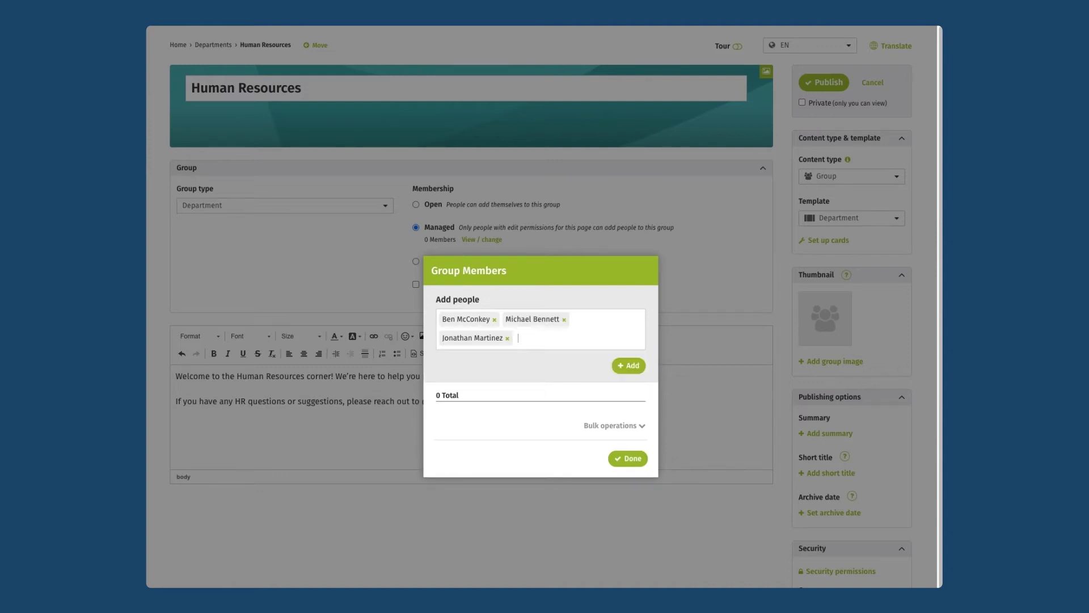
text(abi)
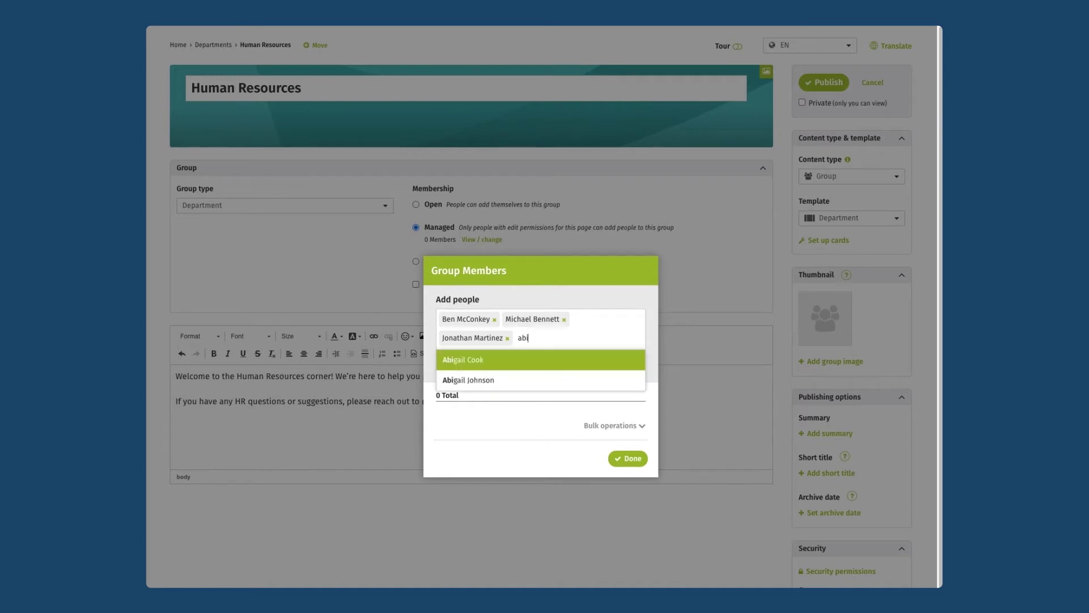
key(Return)
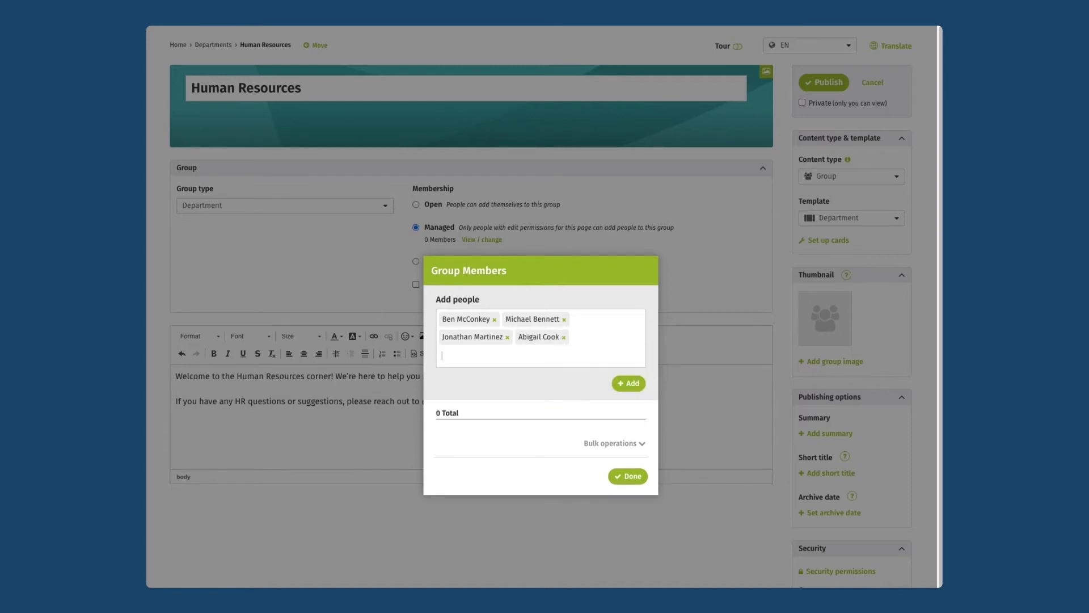
text(carolien)
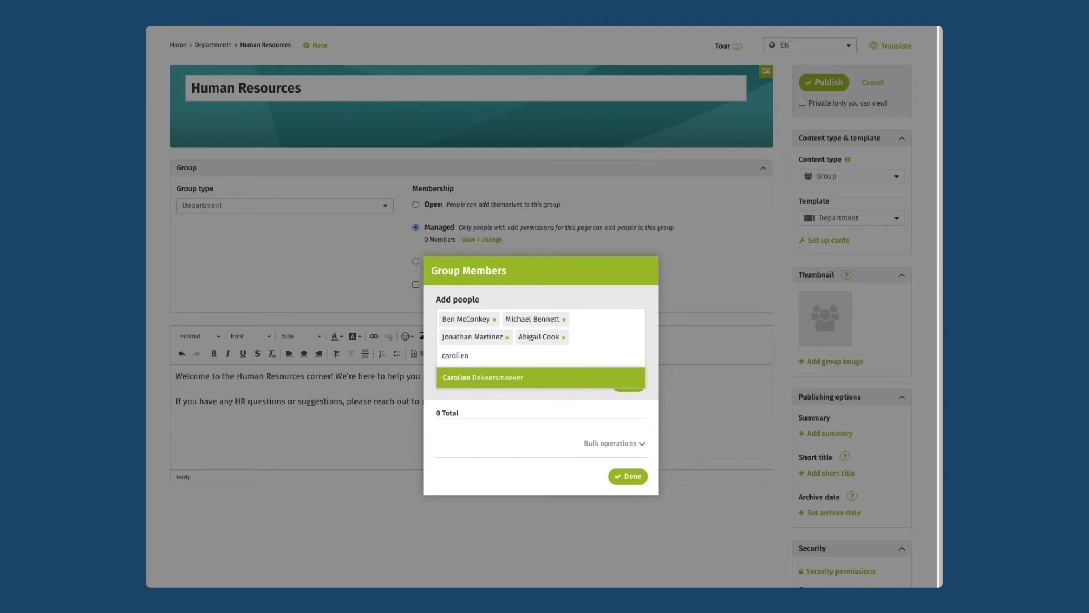
key(Return)
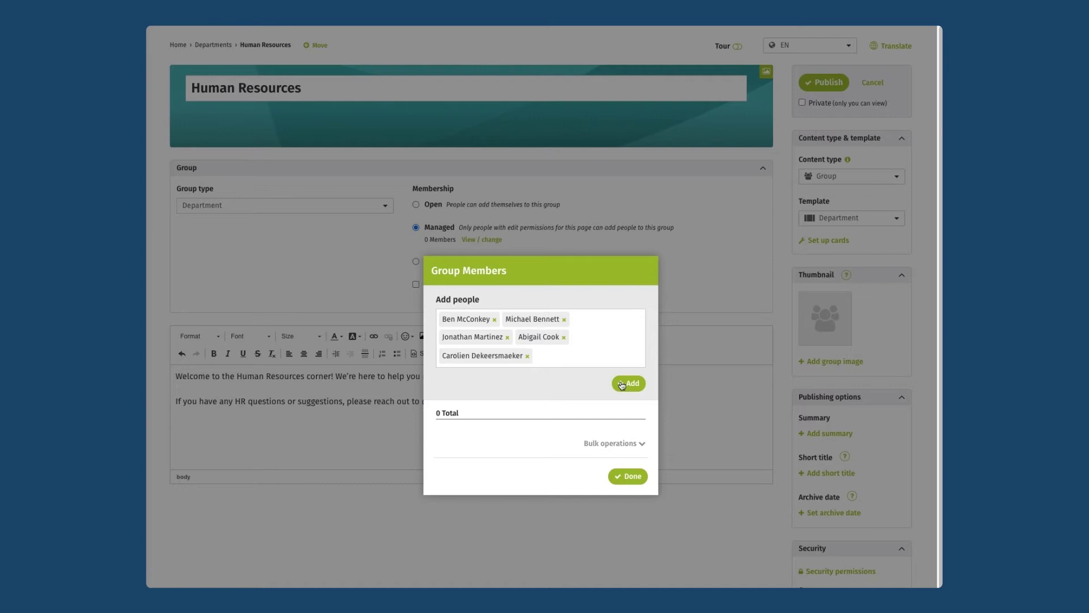
click(621, 383)
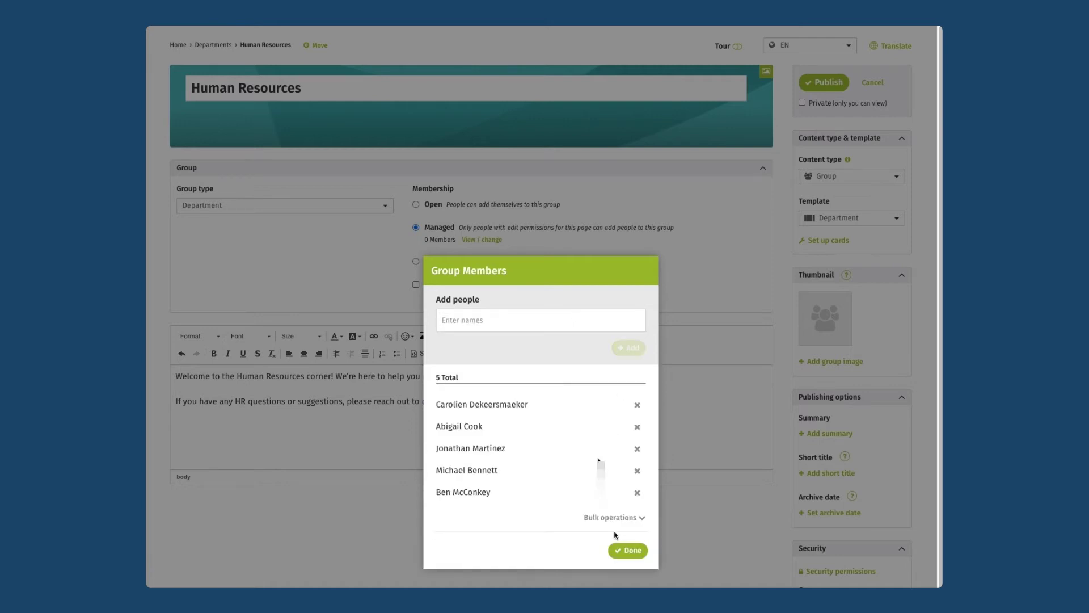
click(631, 551)
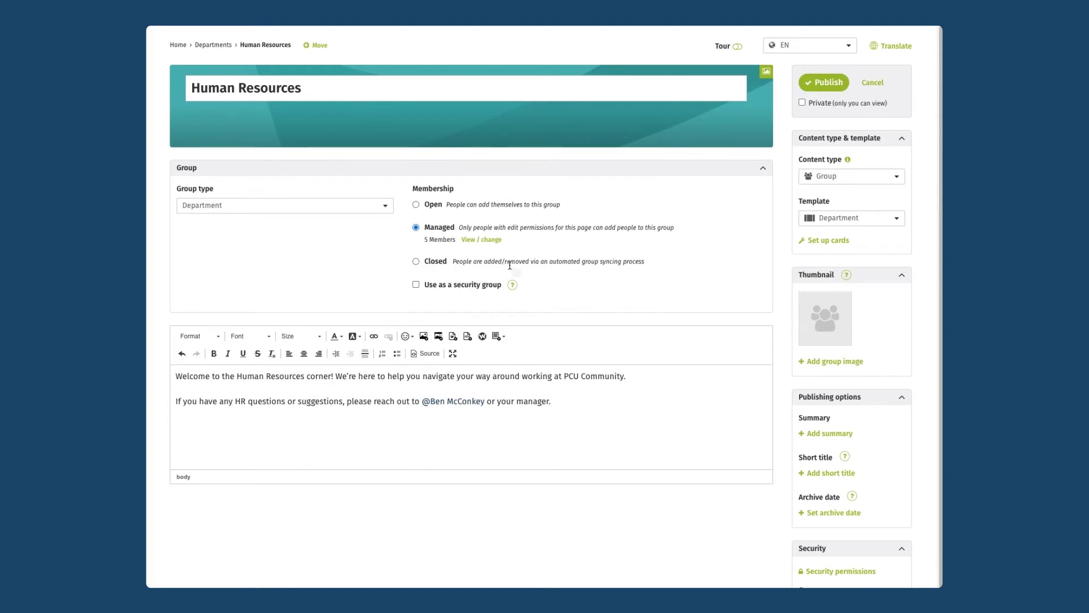
- Enable 'Use as a security group' and publish the Human Resources page
click(417, 285)
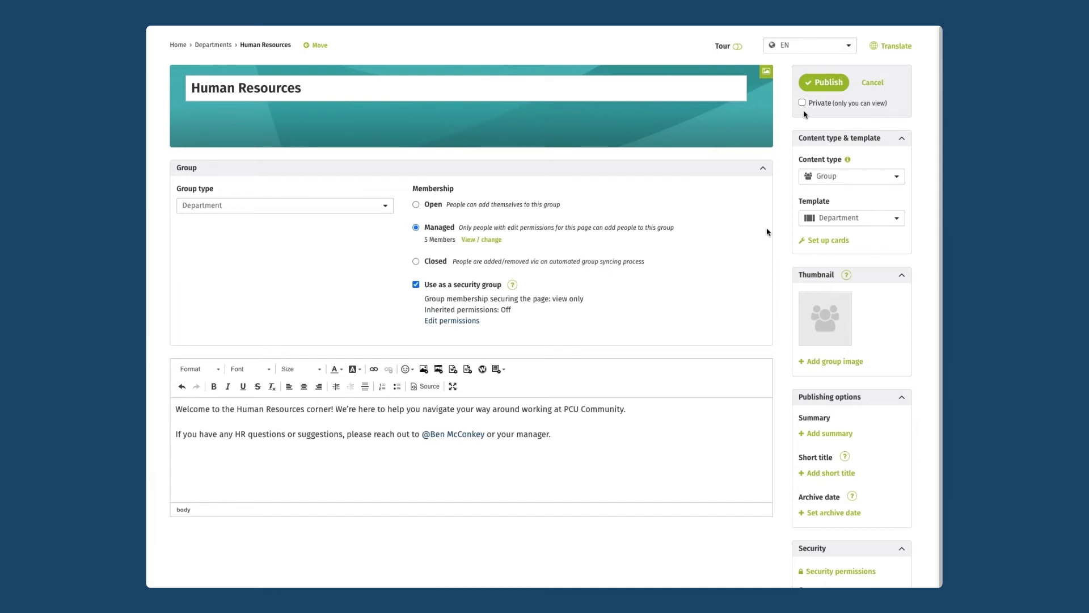
click(831, 83)
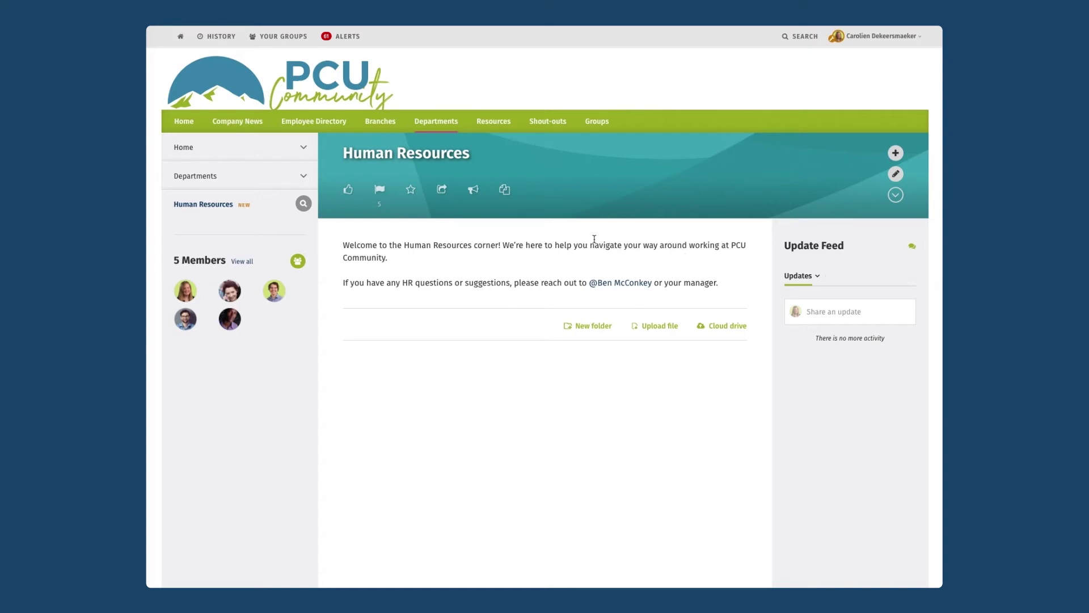
- Expand the page details panel and view its Security permissions
click(896, 195)
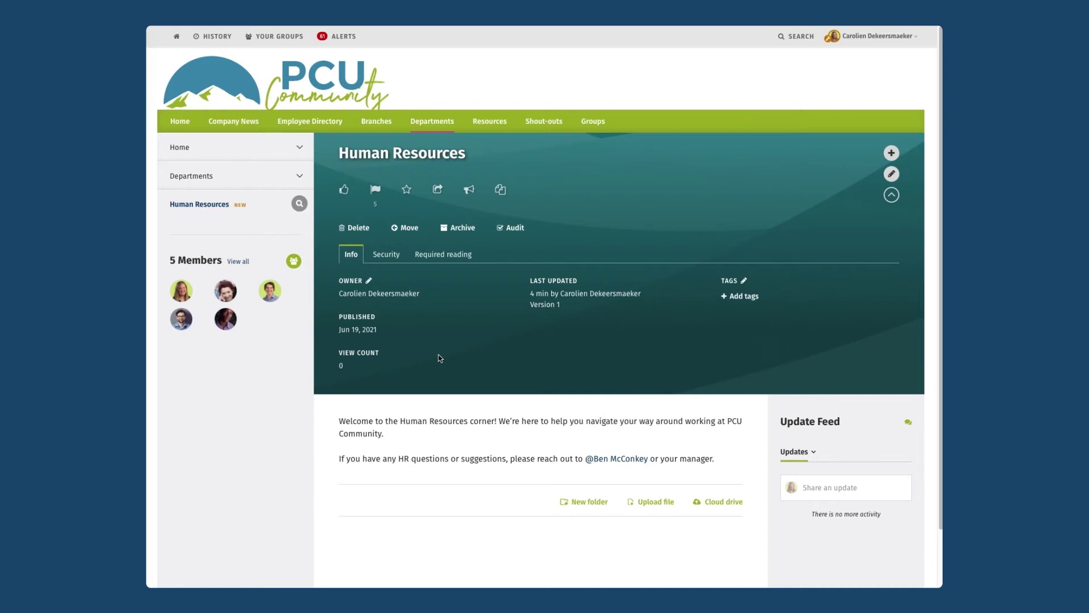
click(386, 258)
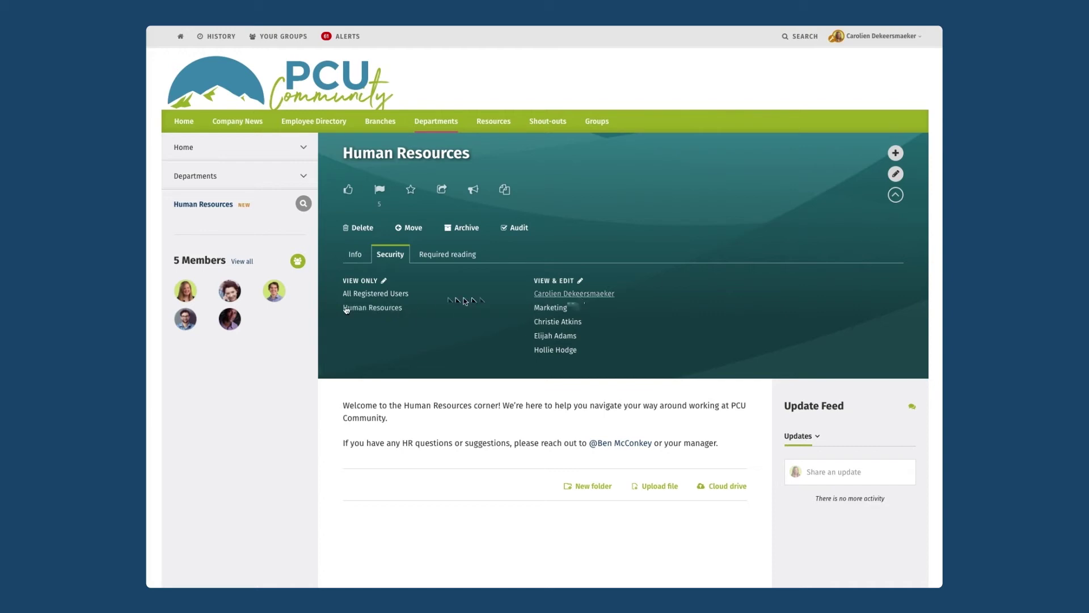
- Give Human Resources edit rights, remove the three individual users, make Marketing view-only, and save
click(384, 281)
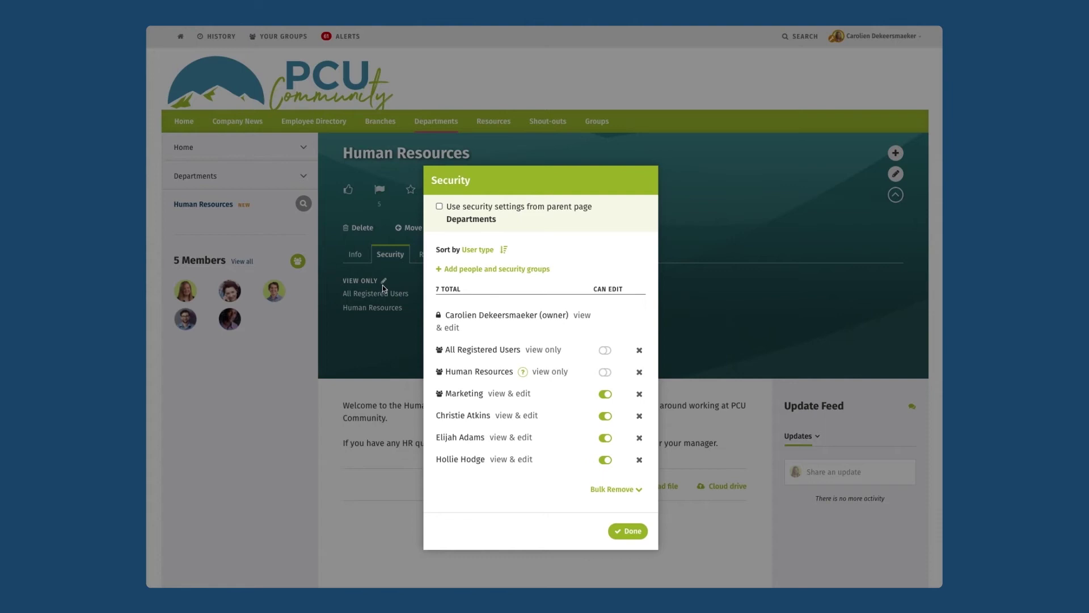
drag(451, 372, 511, 373)
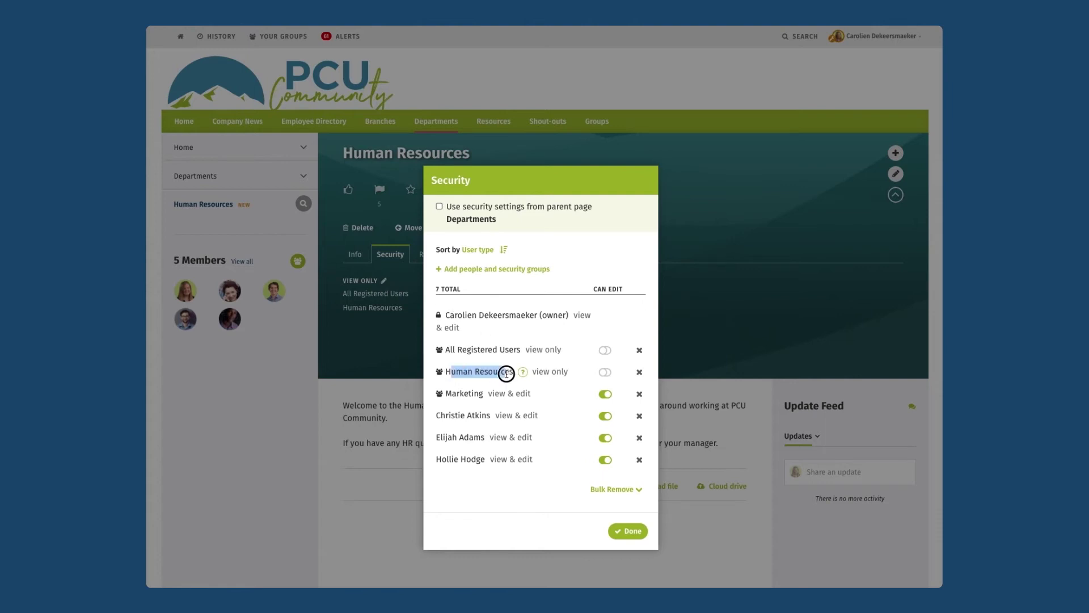
click(605, 372)
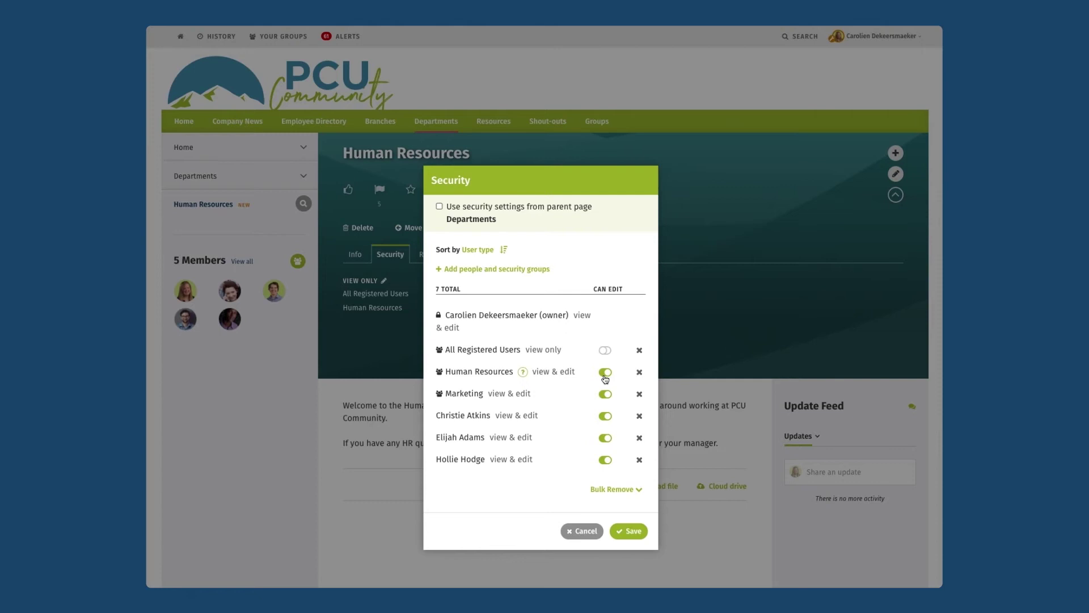
click(640, 416)
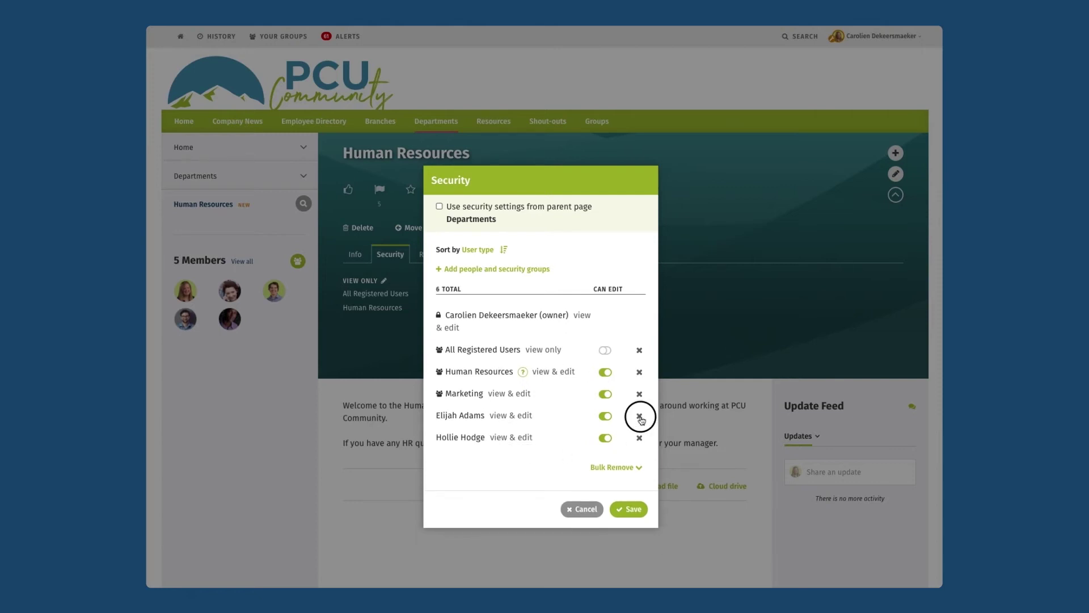
click(639, 416)
click(639, 416)
click(604, 394)
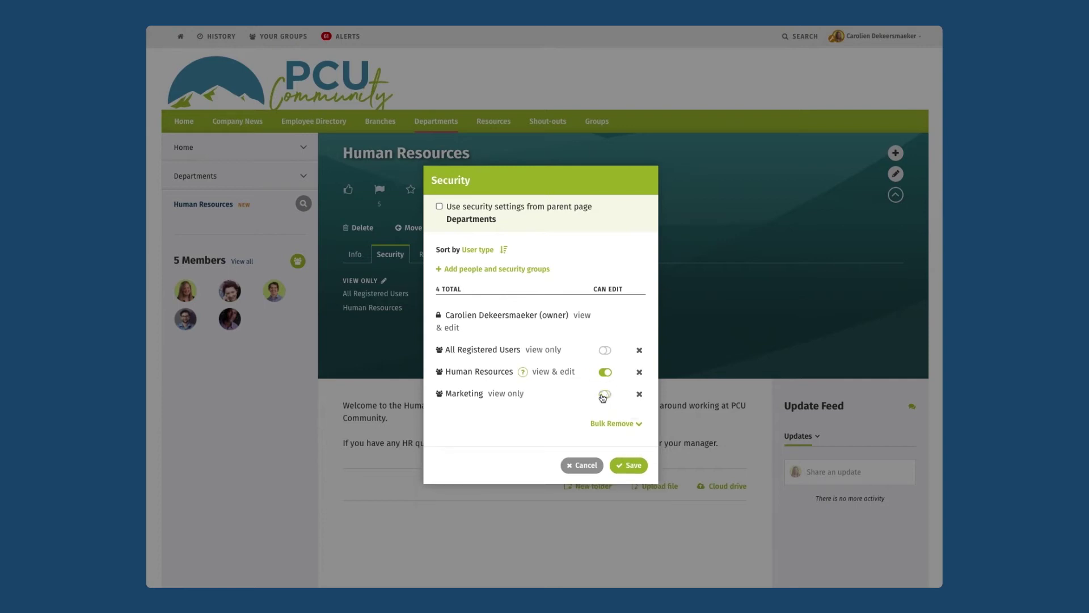
click(634, 465)
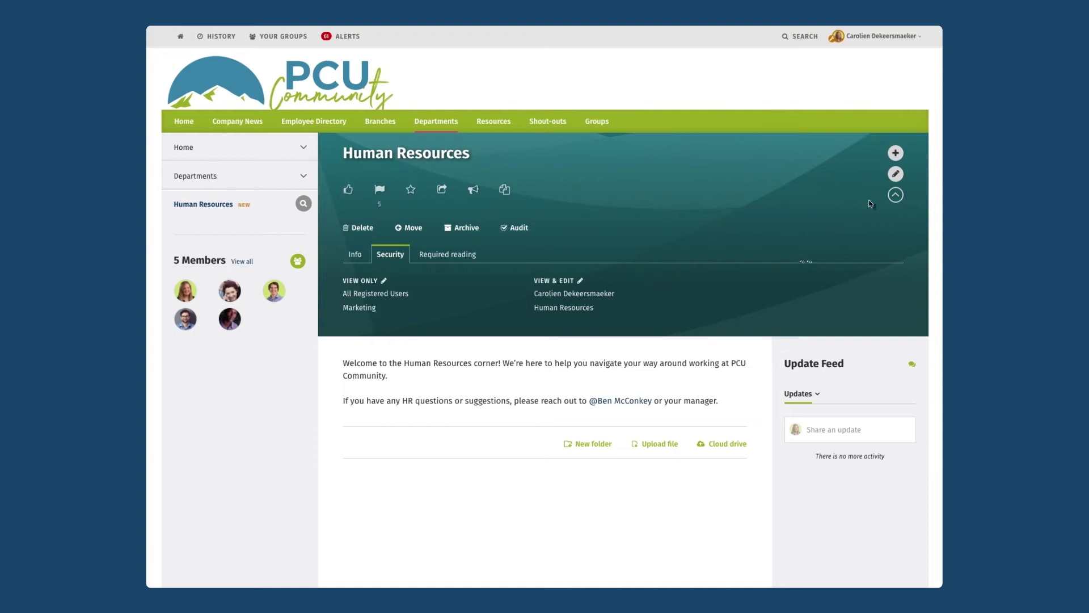
click(894, 195)
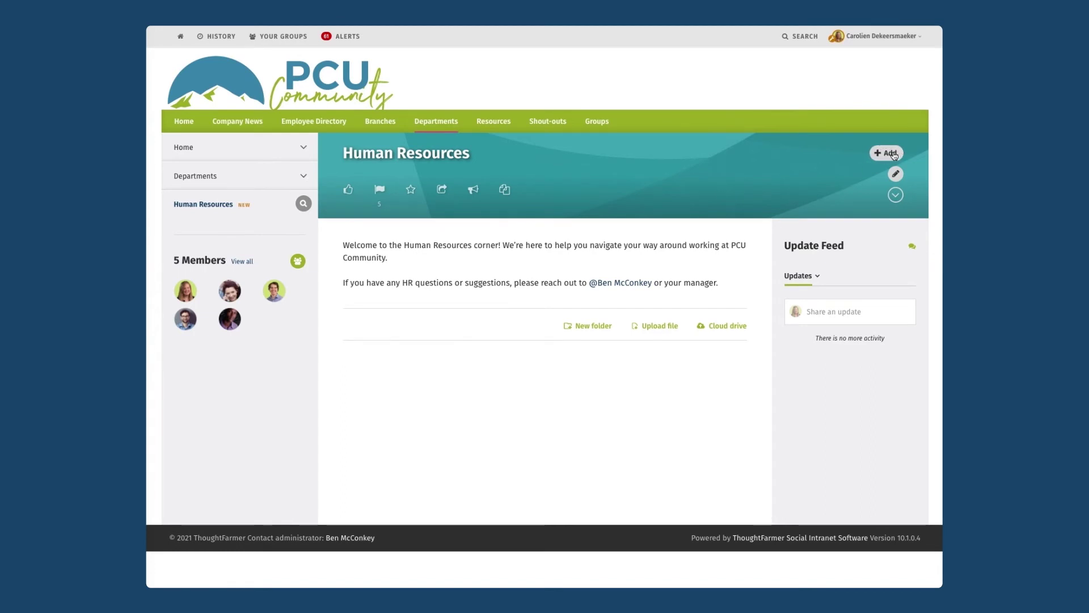
- Publish a Section page titled Policies under Human Resources and check its security permissions
click(893, 155)
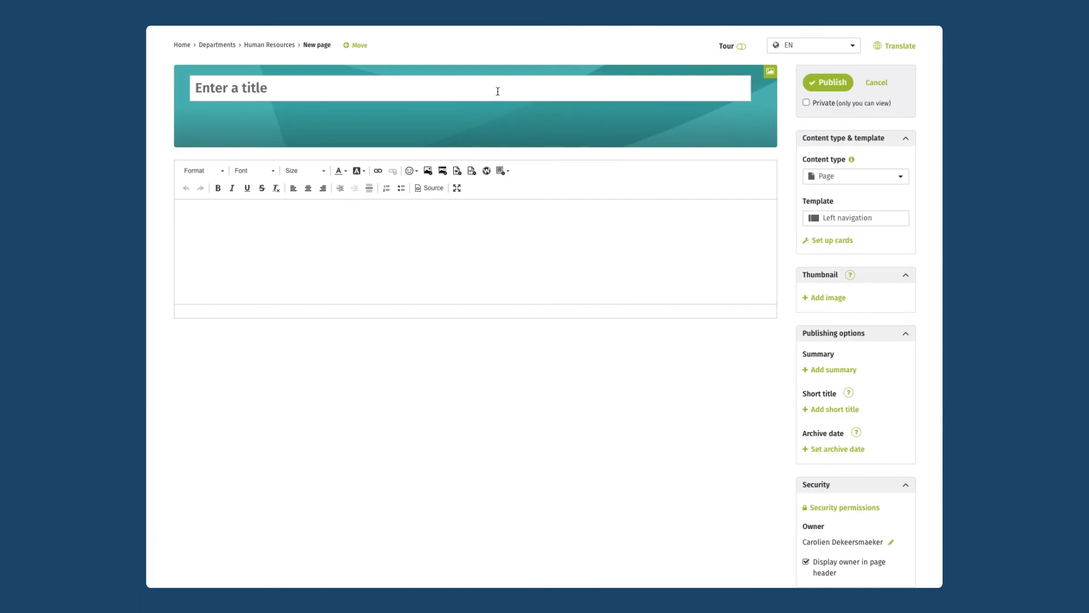
text(Folicies)
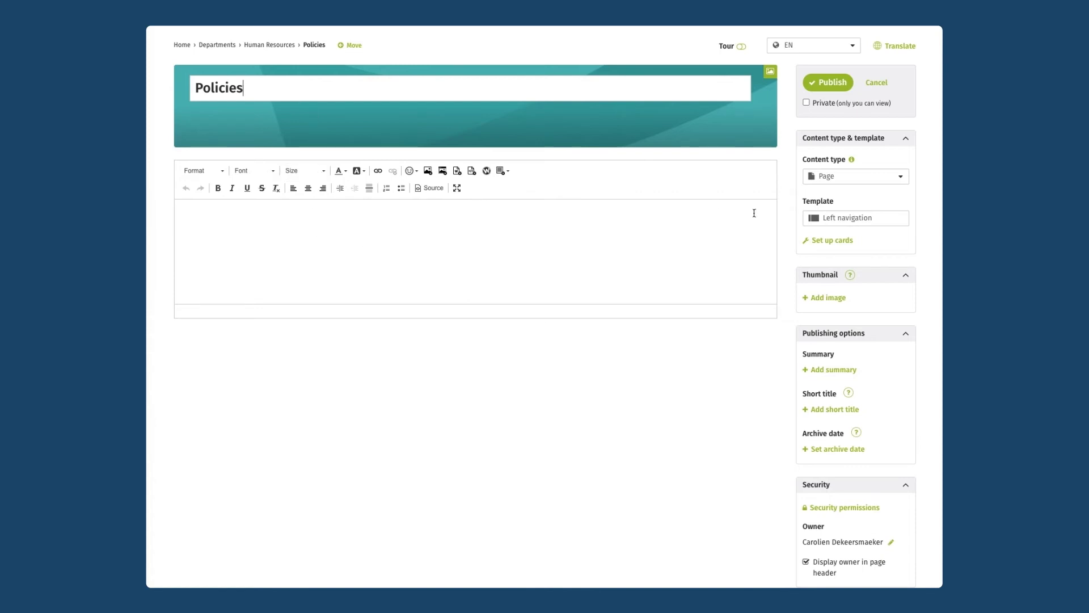
click(832, 181)
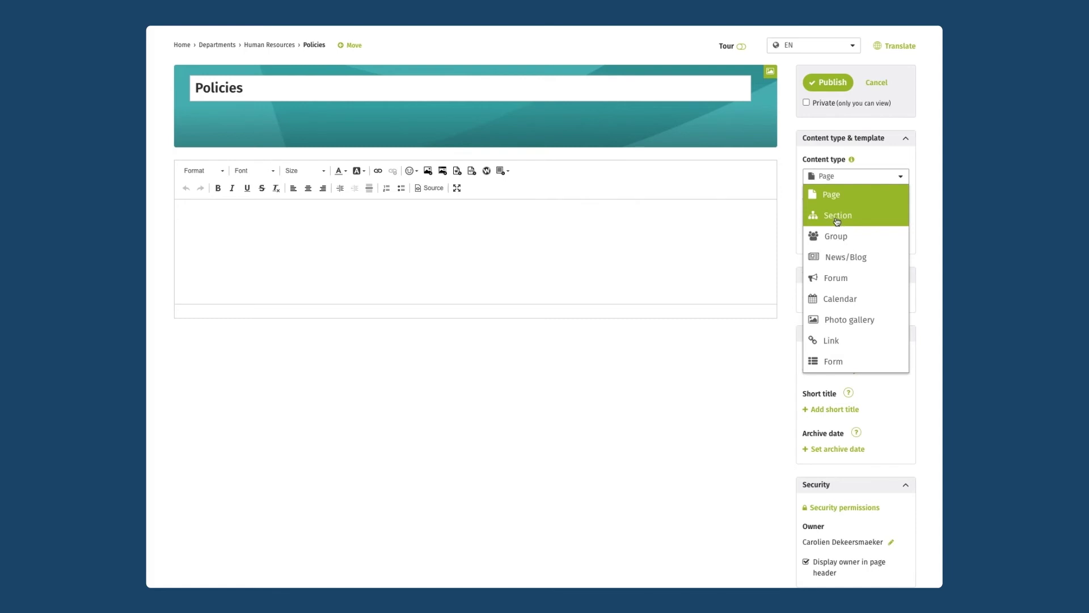
click(837, 221)
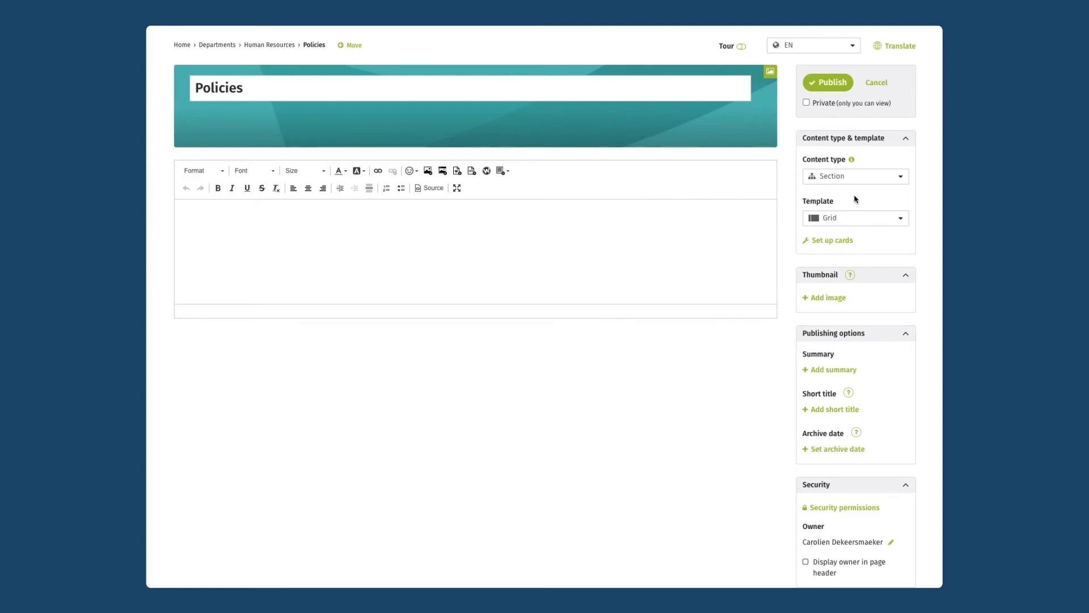
click(830, 83)
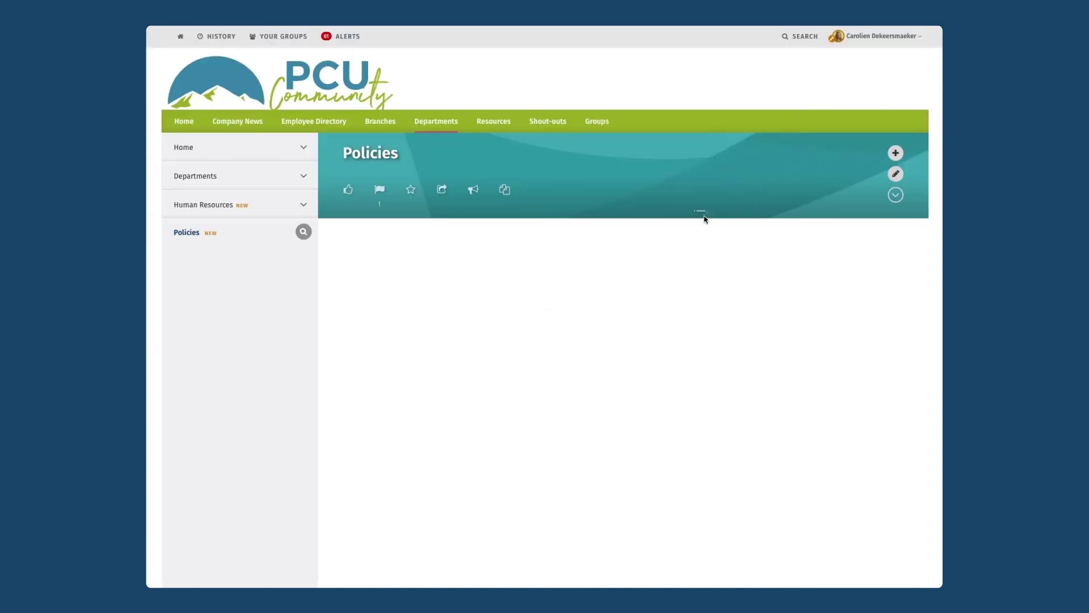
click(896, 197)
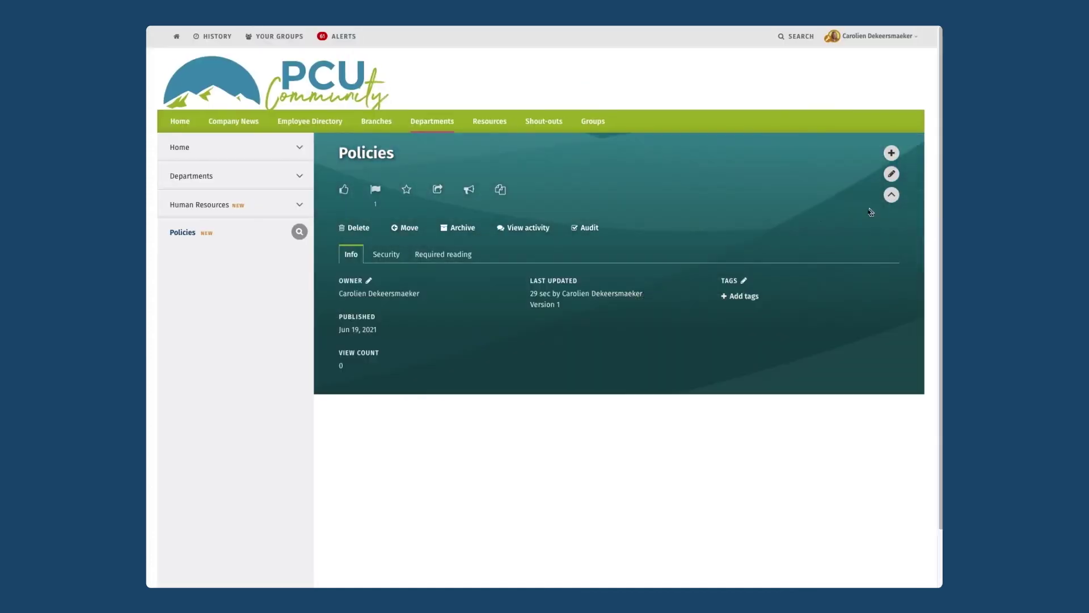
click(403, 256)
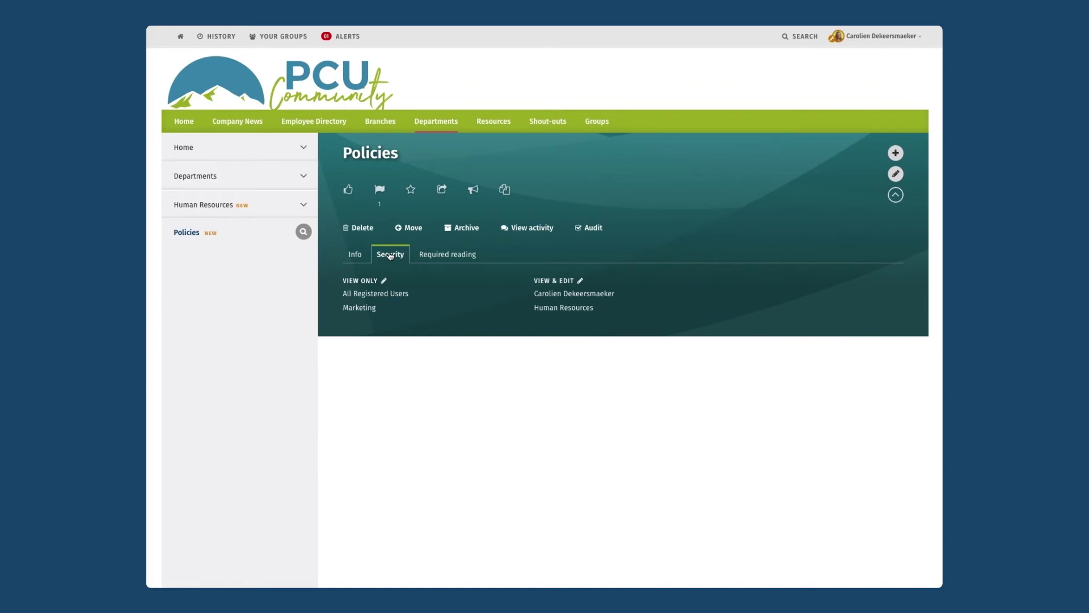
- Add a 'Vacation Policy' page under Policies and paste the vacation policy text into its body
click(896, 158)
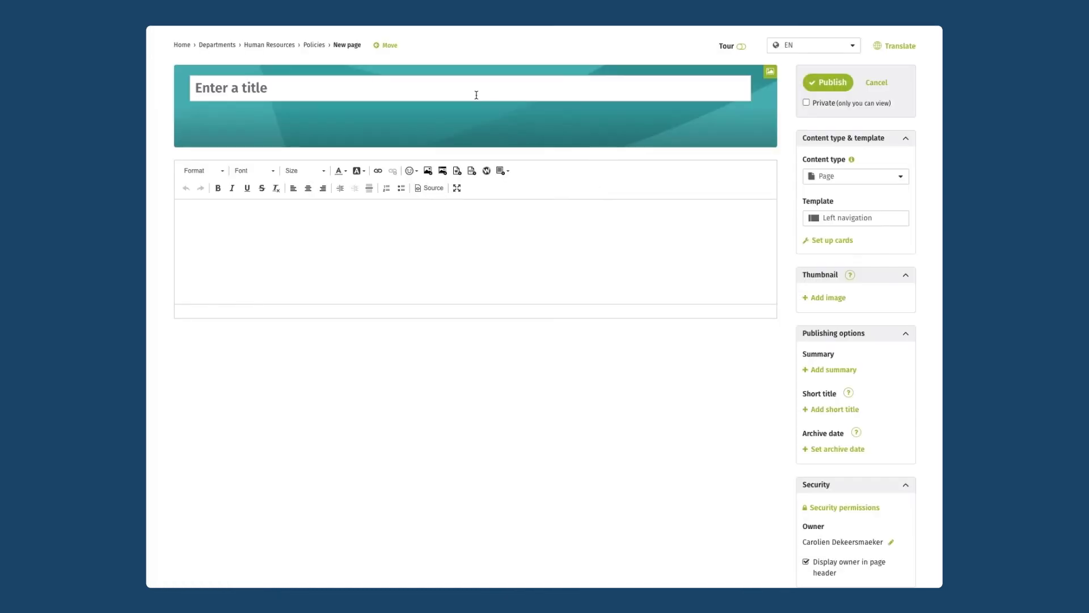
click(476, 94)
text(Vacation P)
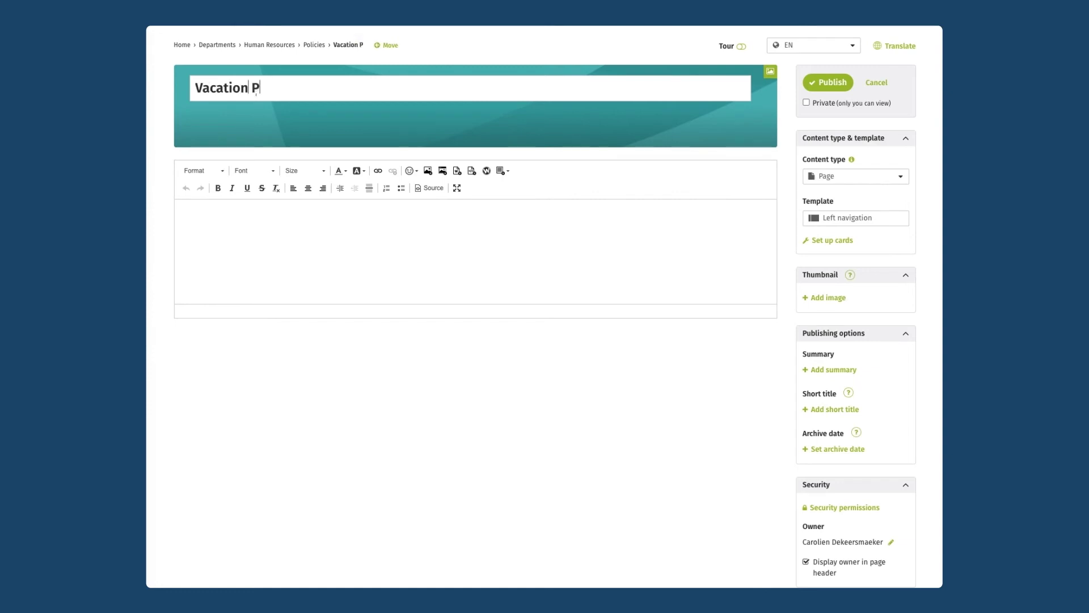
text(olicy)
click(345, 231)
key(ctrl+v)
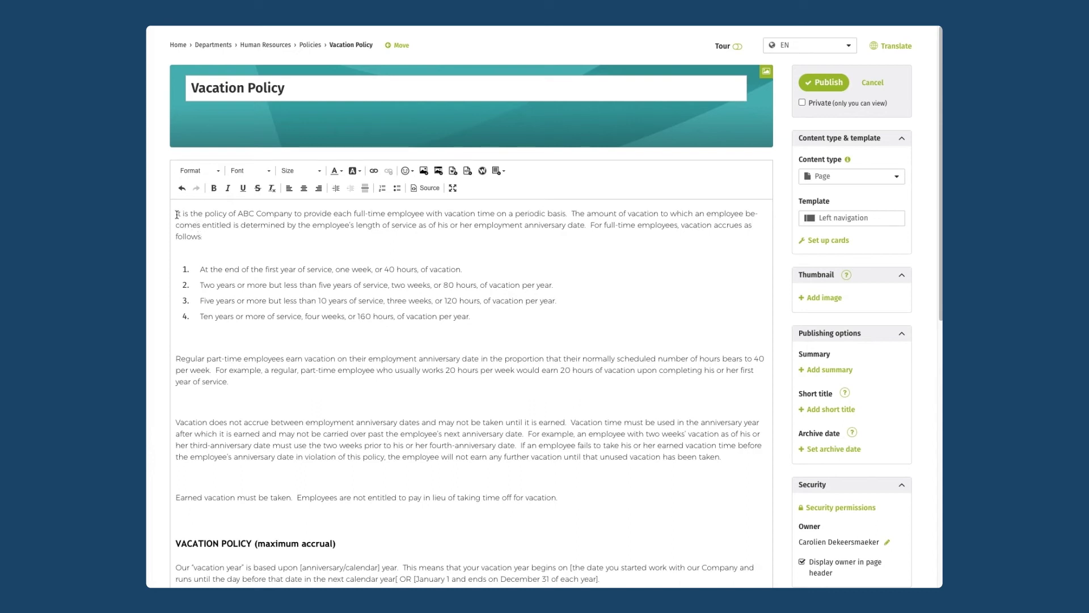
- Select all the Vacation Policy body text and remove its pasted formatting
click(192, 216)
key(ctrl+a)
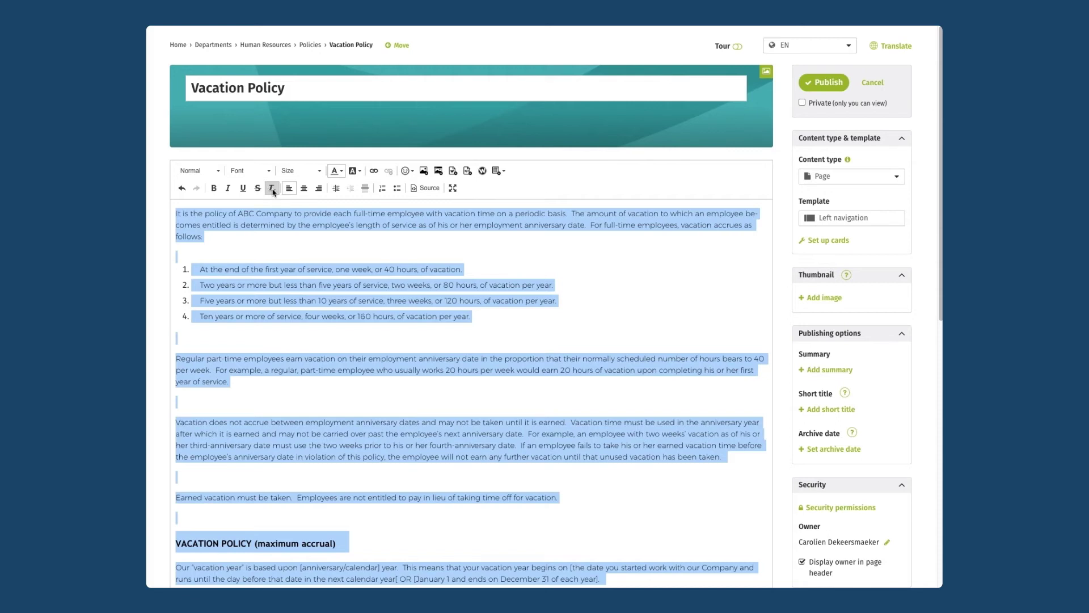
click(272, 189)
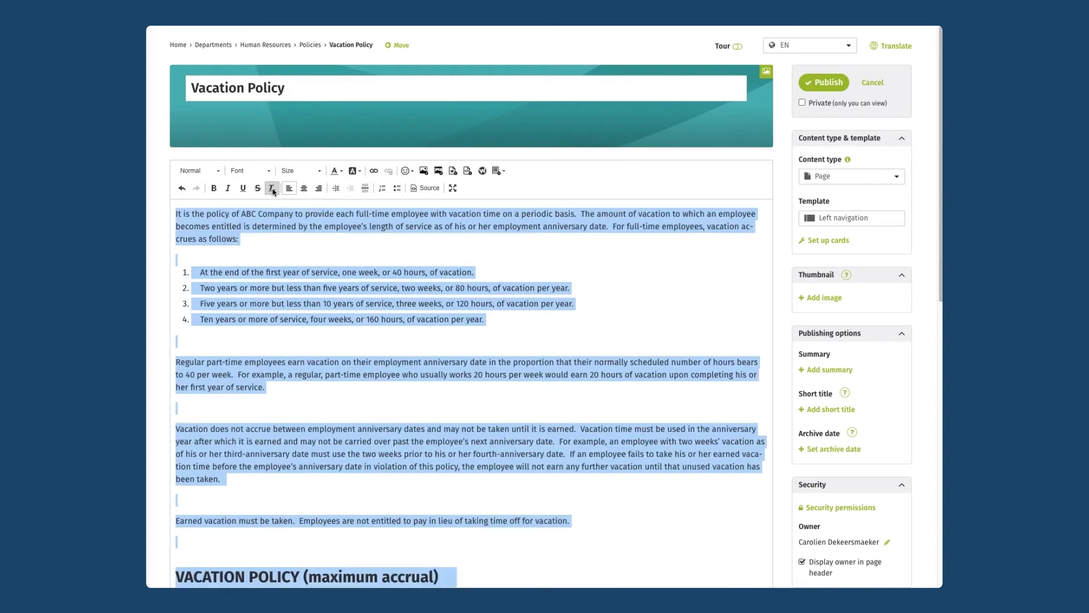
click(288, 289)
scroll(301, 278, down, 3)
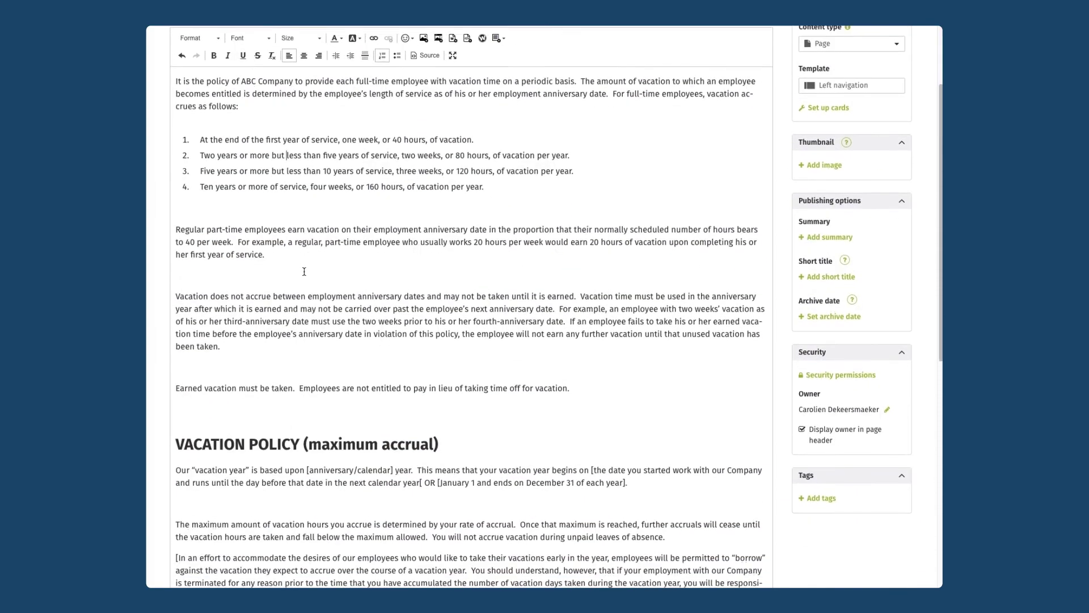
scroll(301, 269, down, 3)
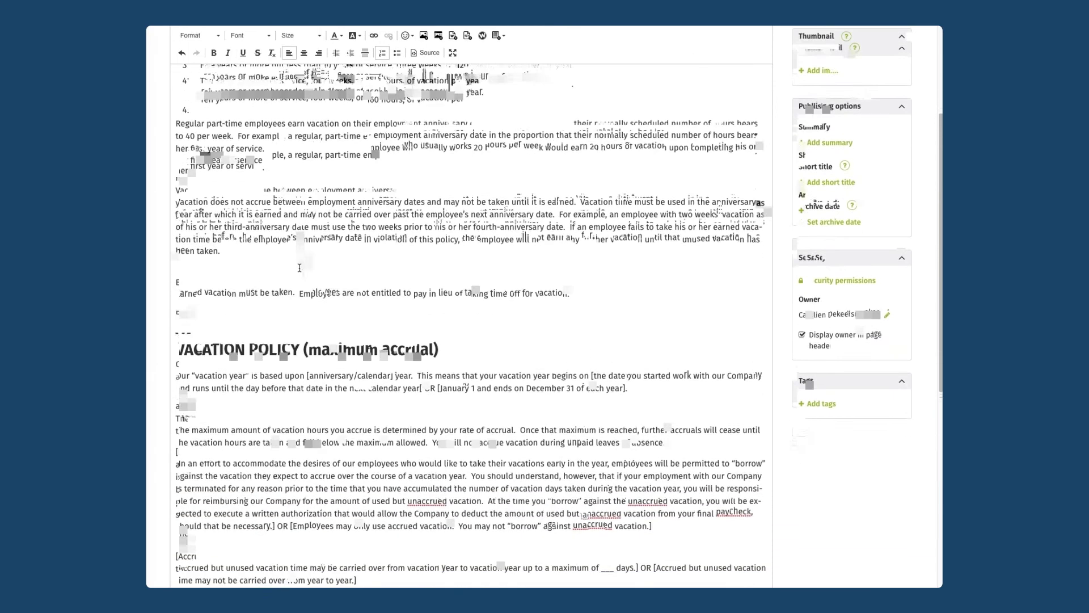
scroll(299, 267, down, 5)
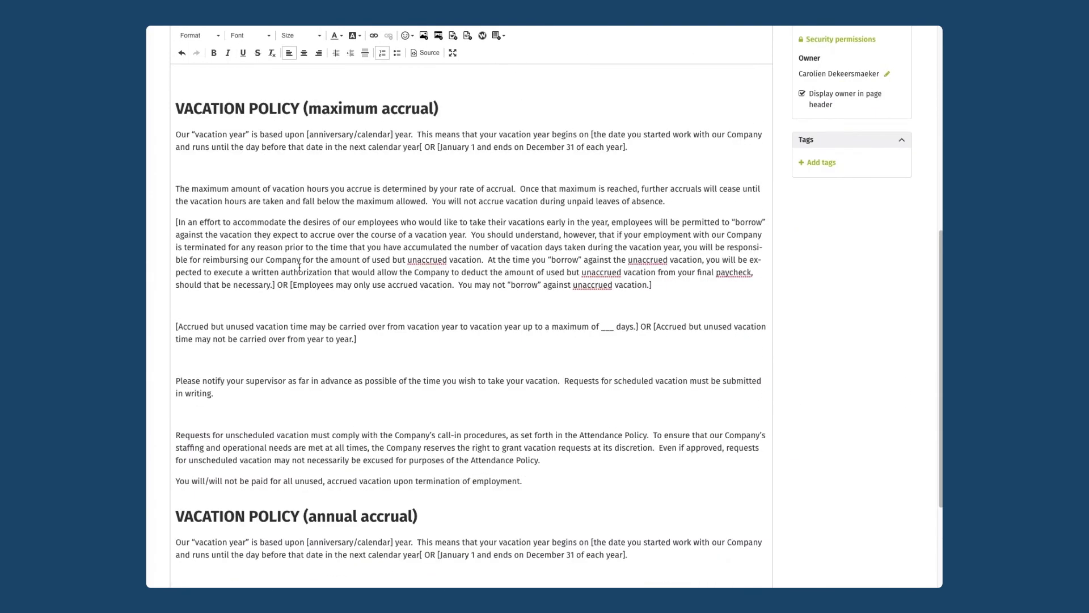
scroll(299, 267, down, 2)
scroll(299, 268, up, 6)
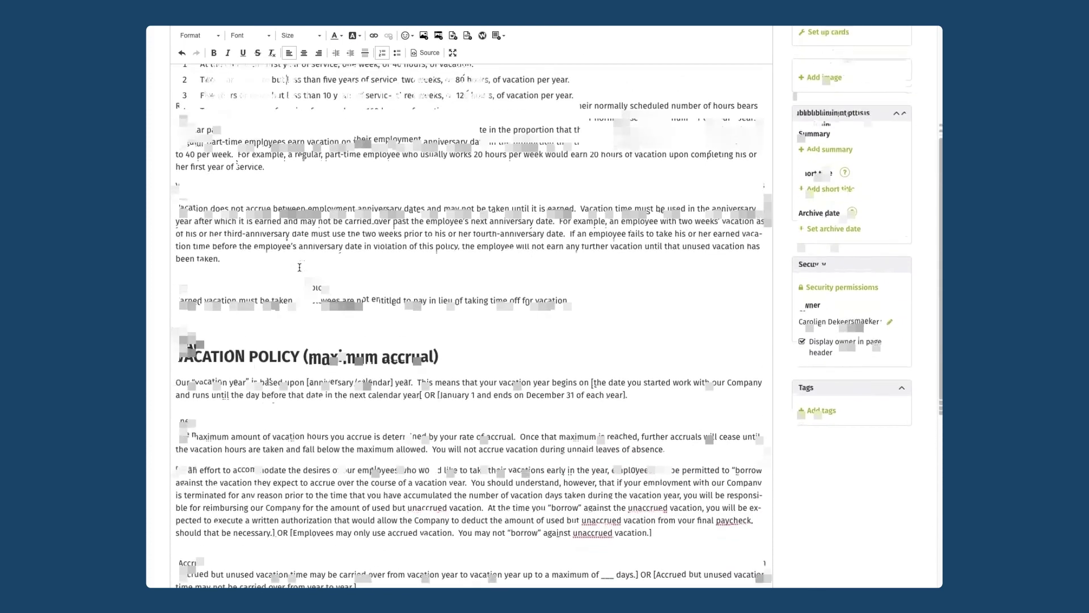
scroll(300, 267, up, 4)
- Delete the blank lines above and below the numbered list and before 'Vacation does not accrue'
click(275, 262)
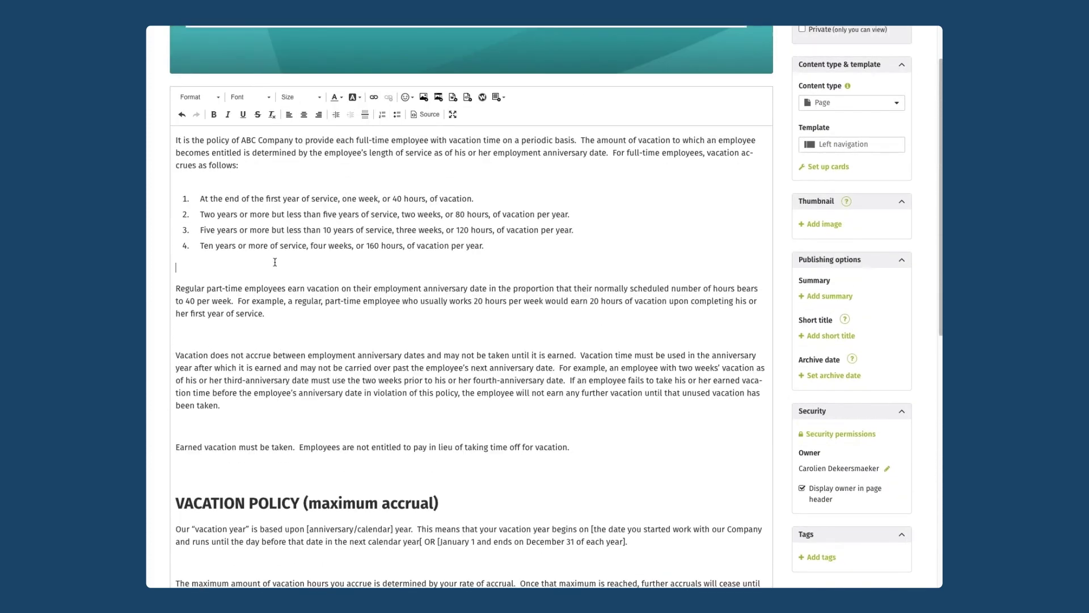
key(Delete)
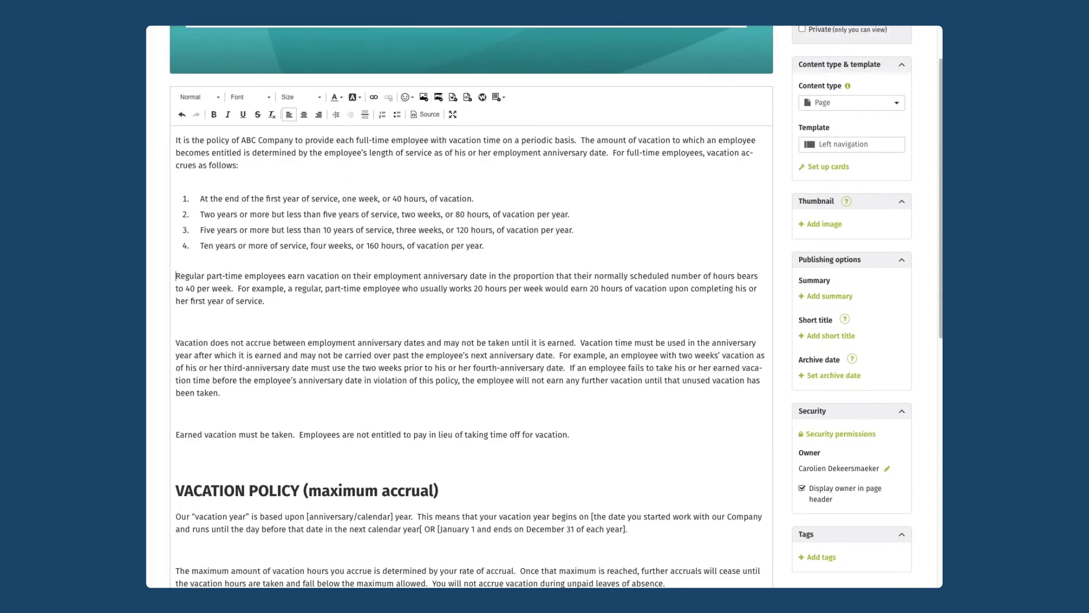
click(243, 182)
key(BackSpace)
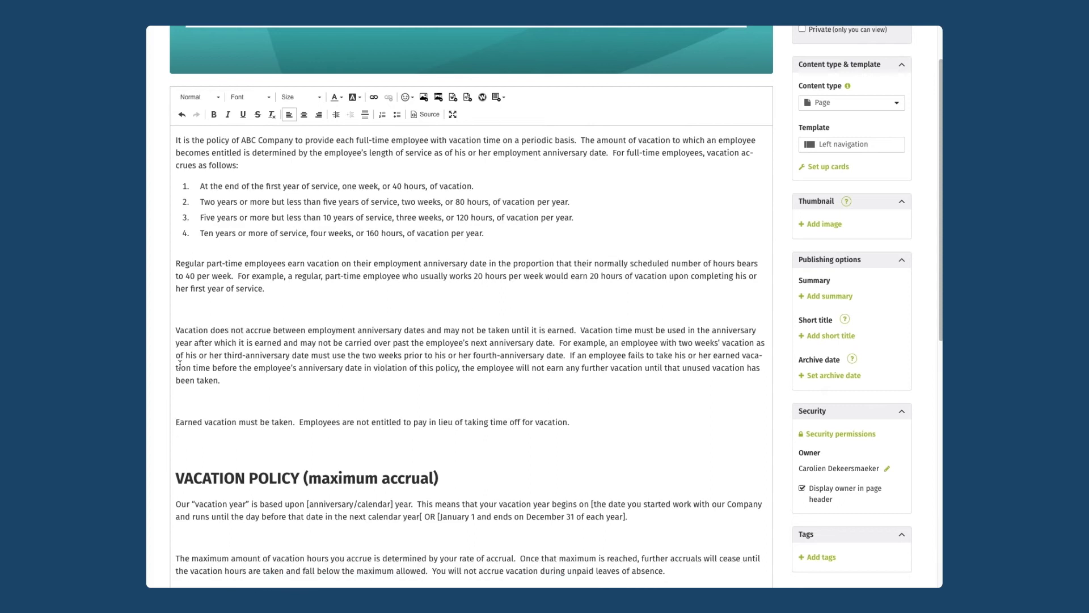
click(192, 309)
key(BackSpace)
click(183, 389)
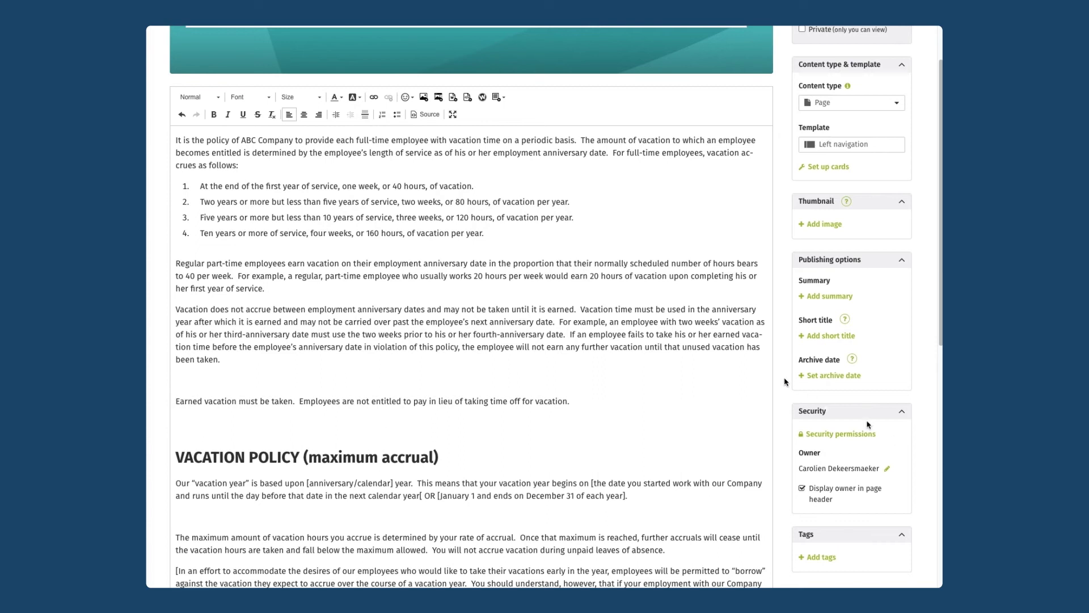
- Publish Vacation Policy, check it under Policies, then start a new Human Resources child page
scroll(768, 379, up, 2)
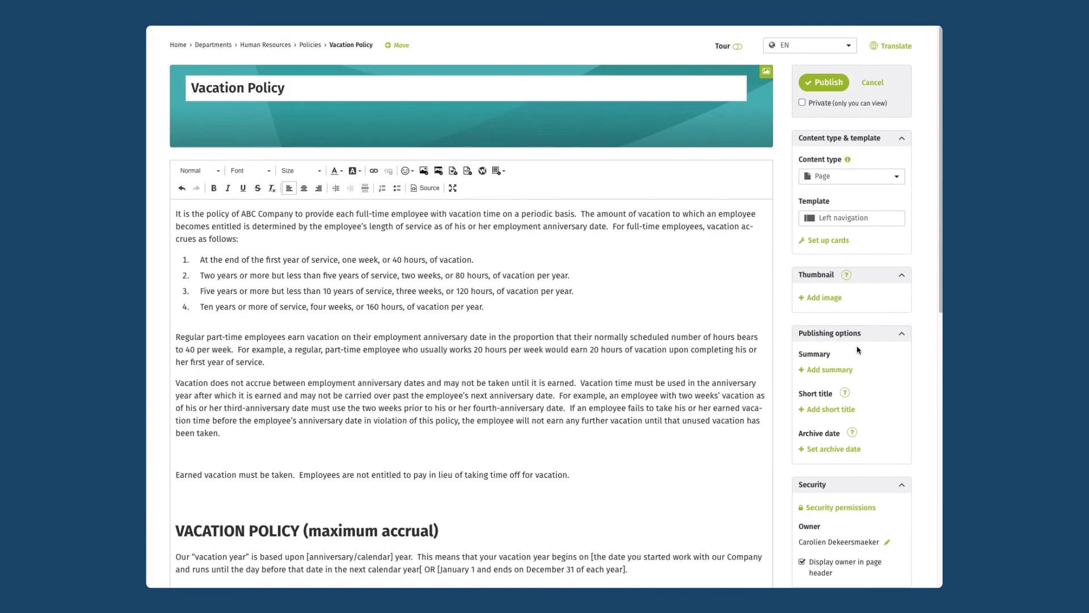
click(821, 81)
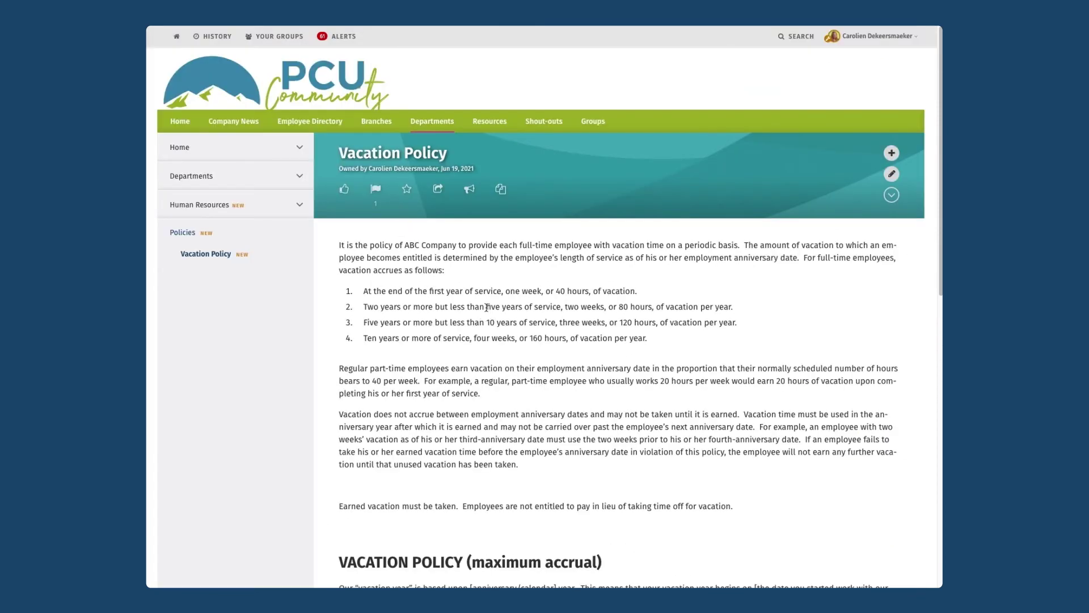
click(201, 205)
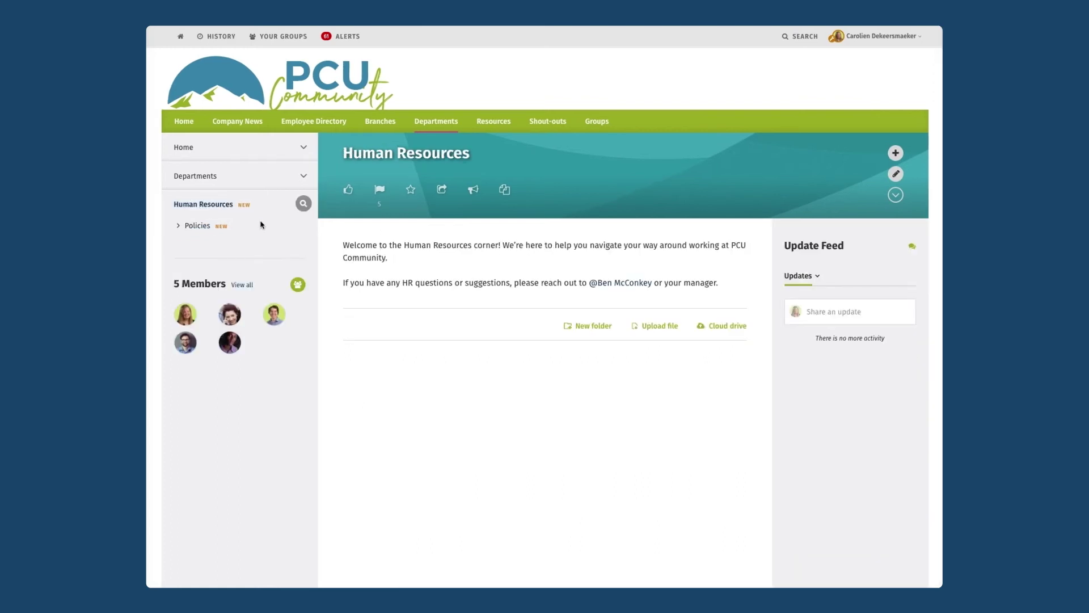
click(179, 227)
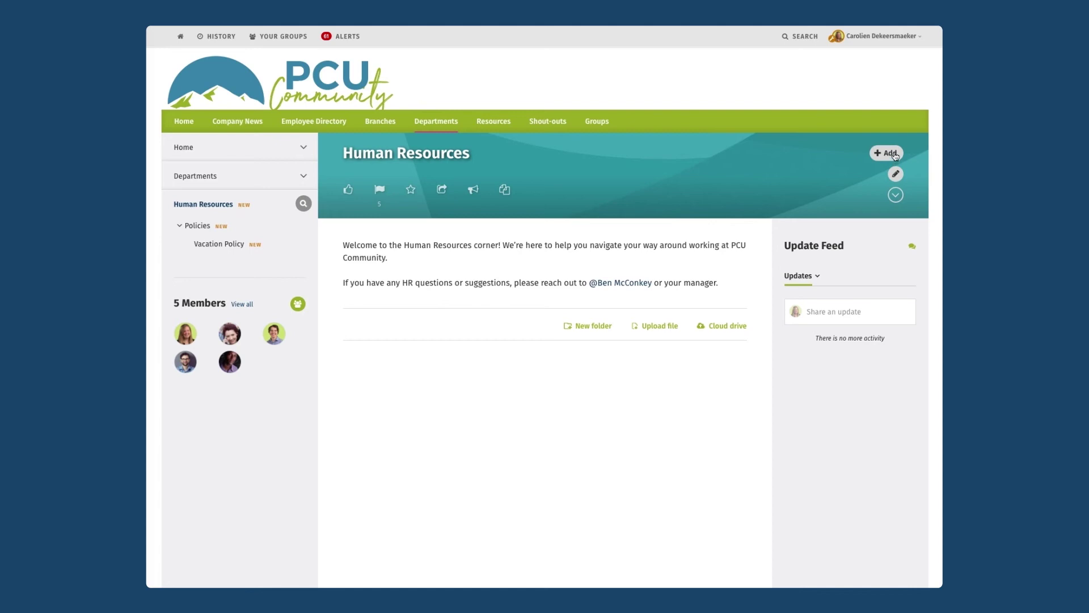
click(894, 154)
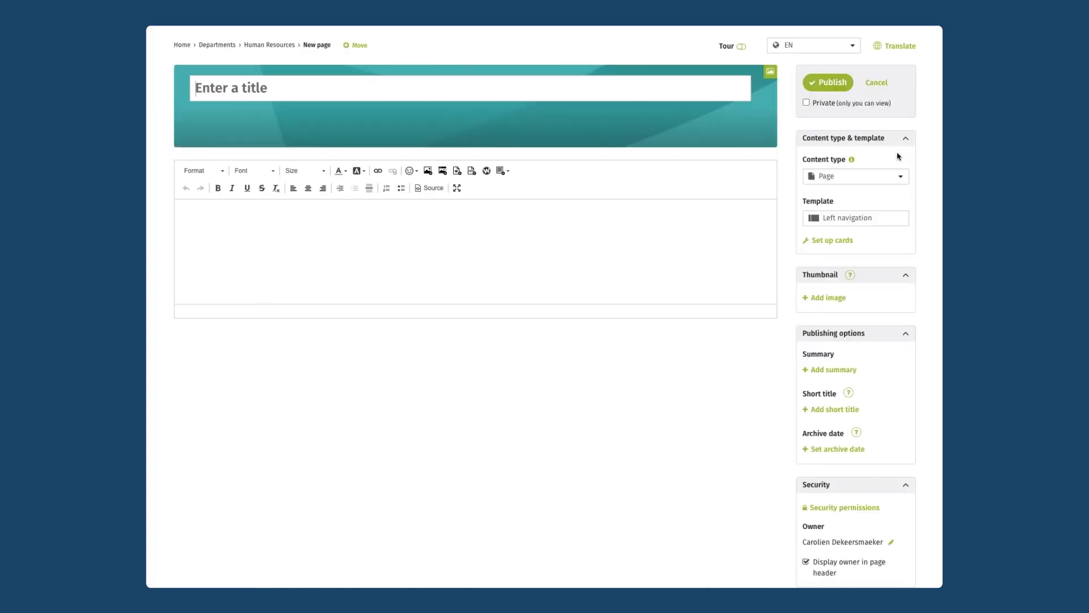
- Title the new page 'HR Q&A' and make its content type Forum
text(H&R)
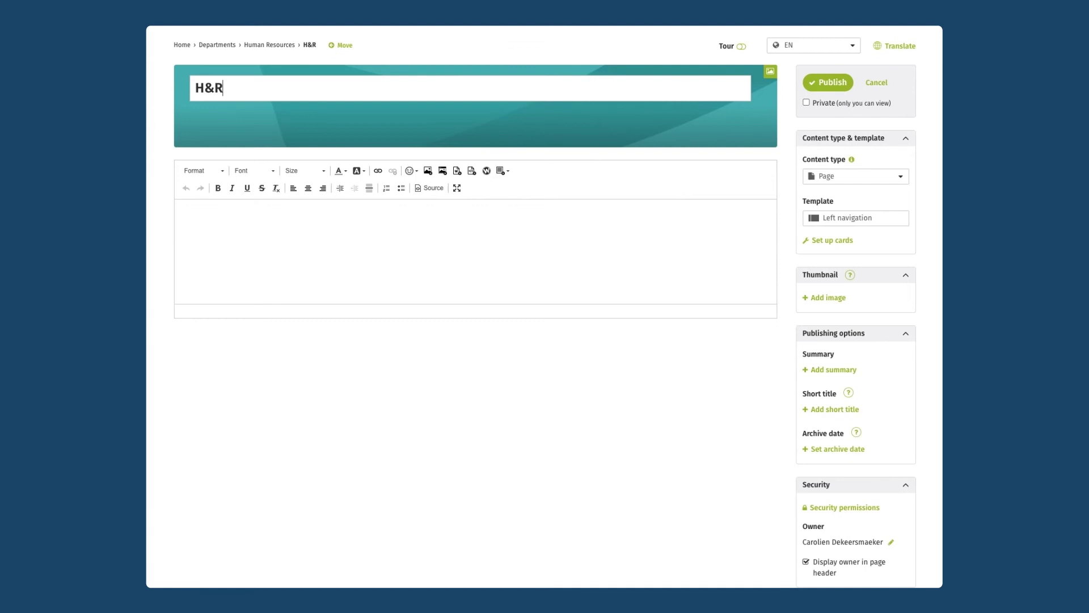
key(BackSpace)
key(BackSpace)
text(R Q&A)
click(886, 178)
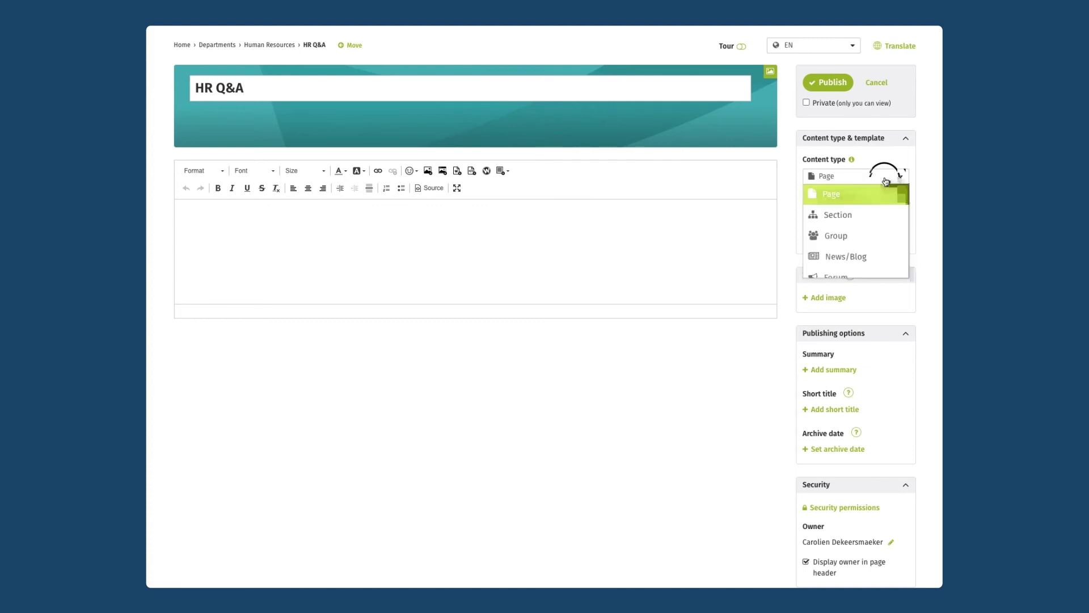
click(848, 279)
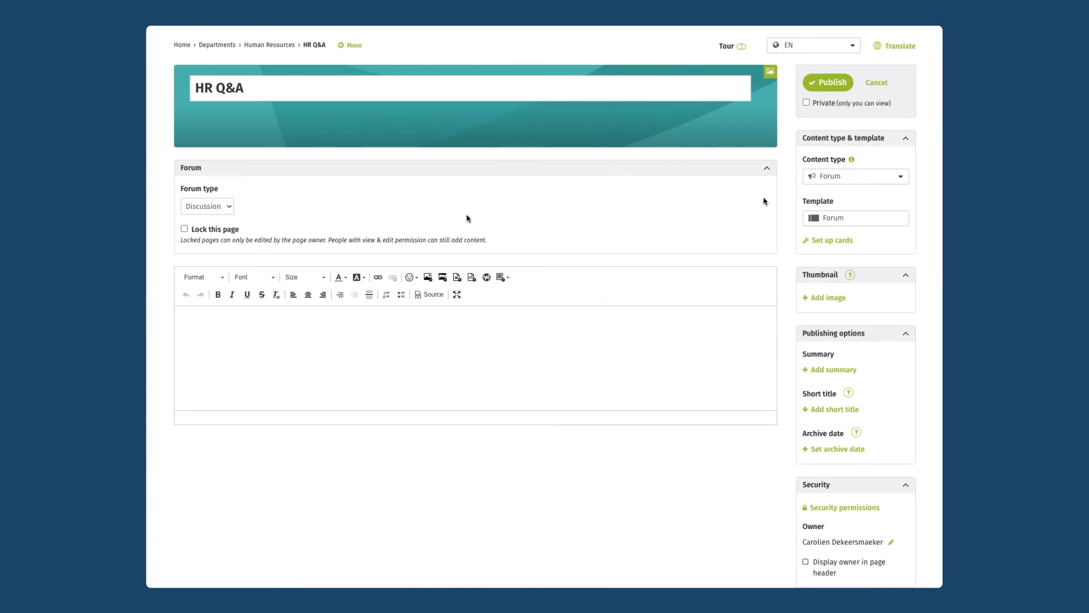
- Add the intro inviting questions for the HR team and lock the page
click(288, 312)
text(Post any questions for the HR team h)
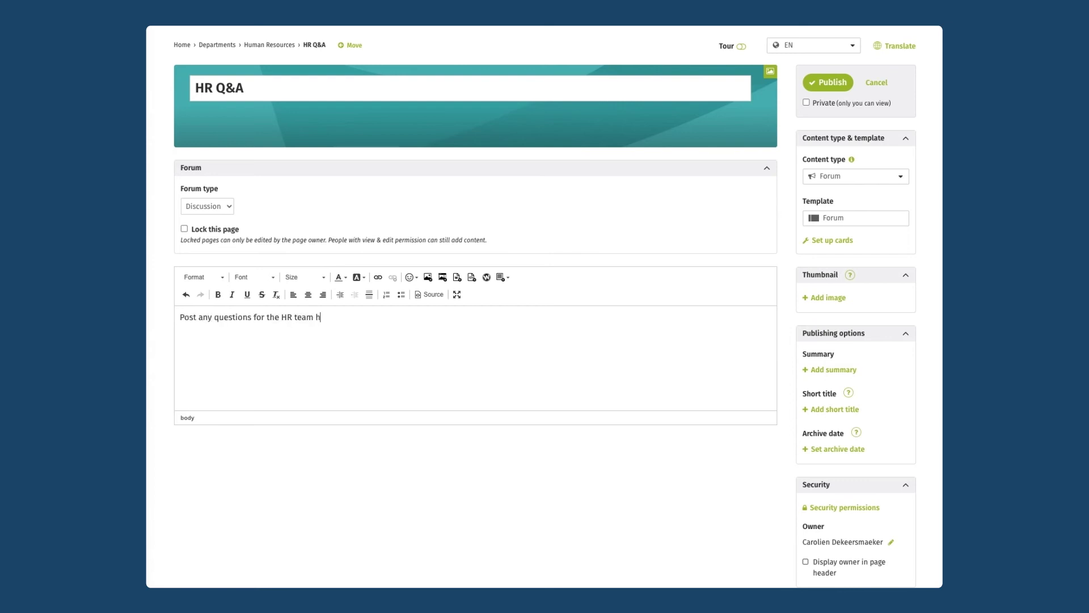
text(ere and we will do our best to )
text(answer them)
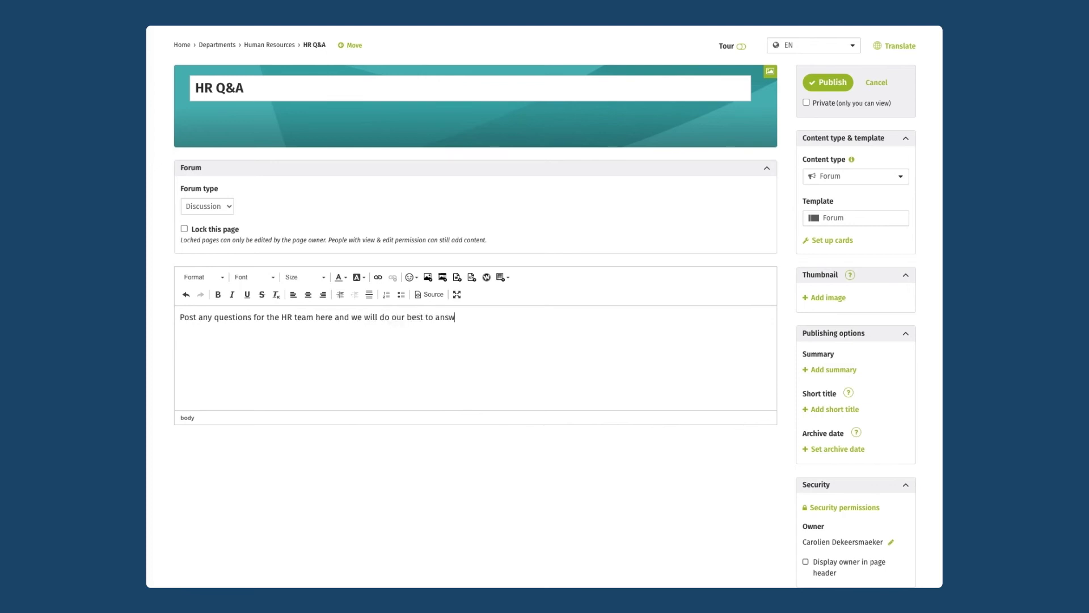
text( as quickly as possible!)
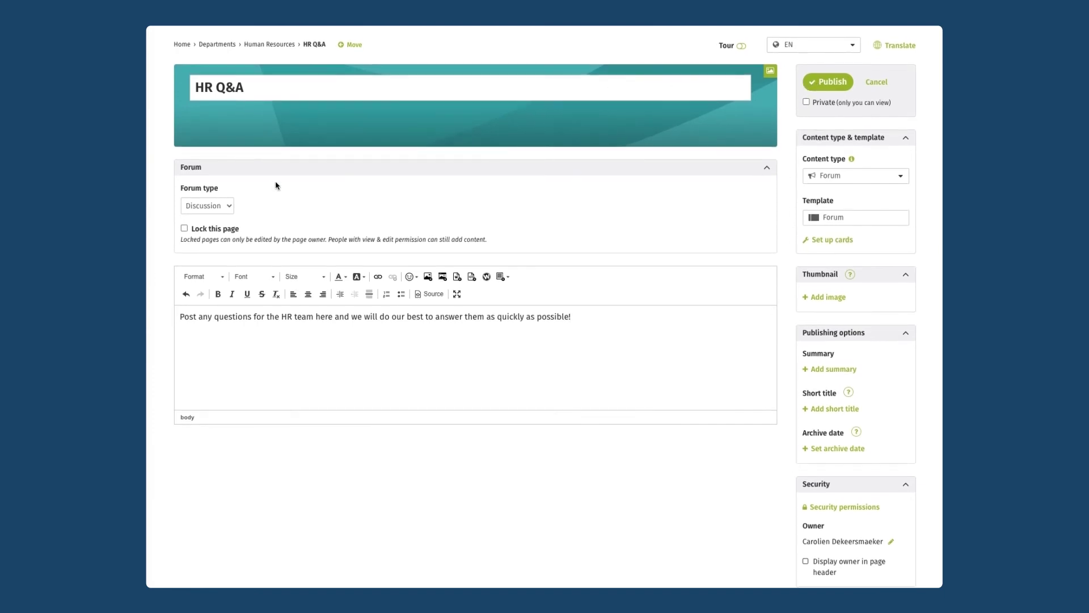
click(184, 229)
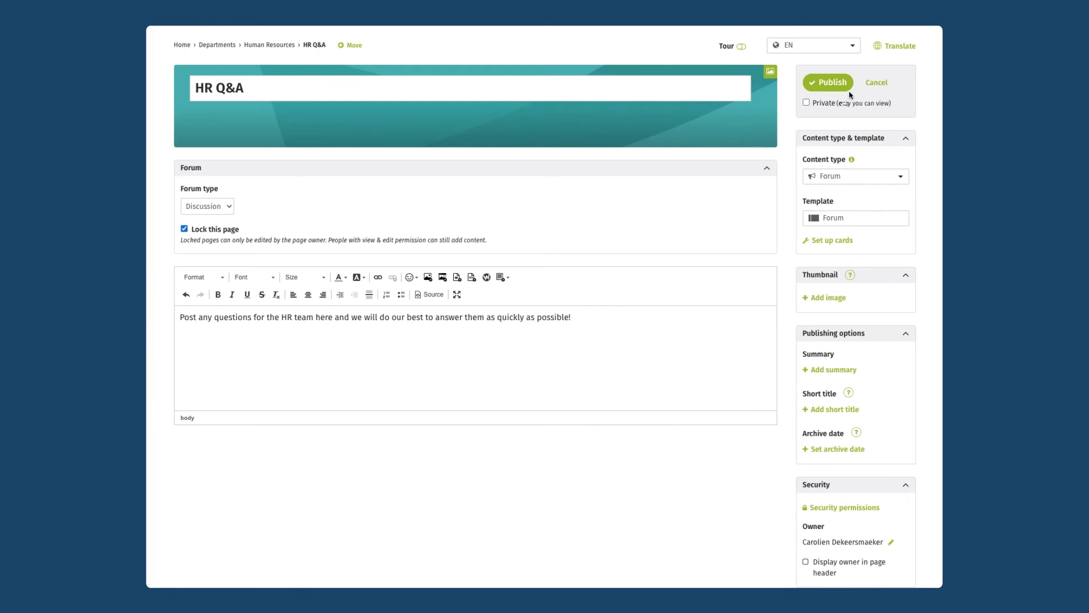
- Publish the HR Q&A forum and return to the Human Resources page
click(821, 85)
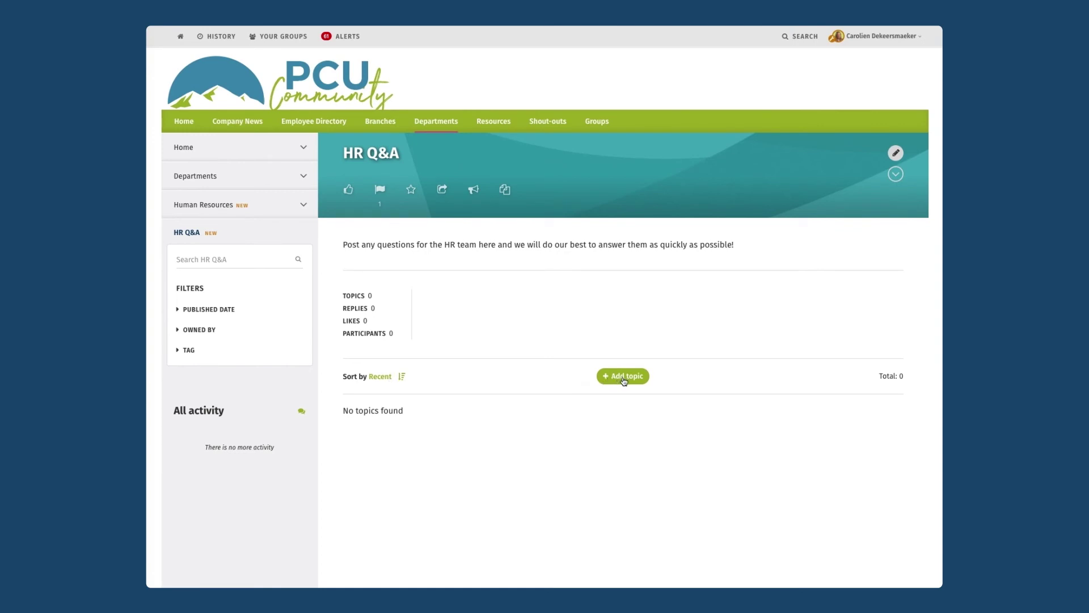
click(193, 207)
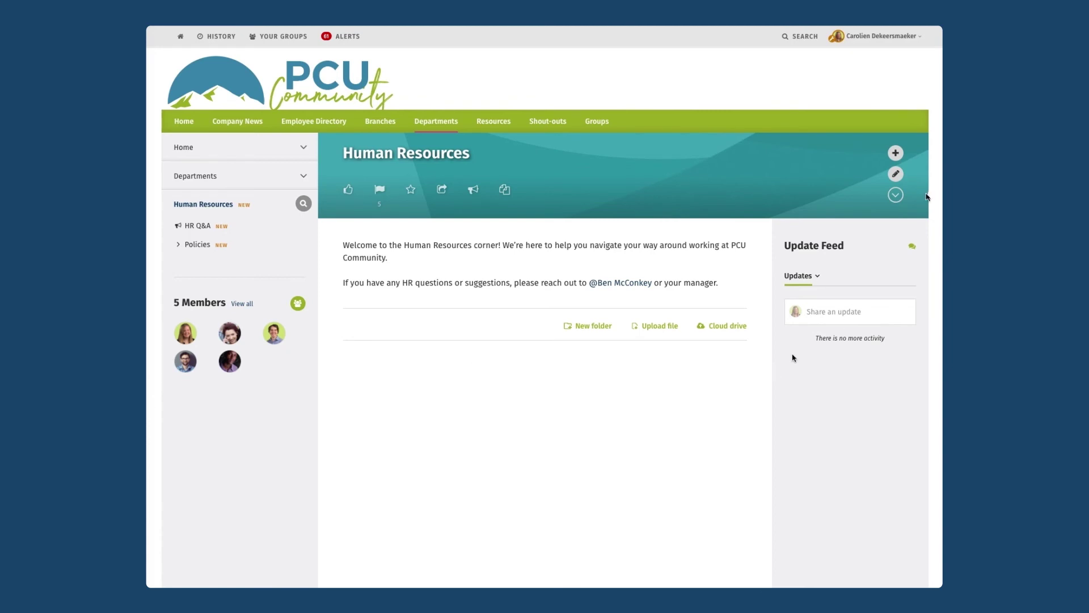
- Edit the Human Resources page and open its Set up cards layout editor
click(887, 174)
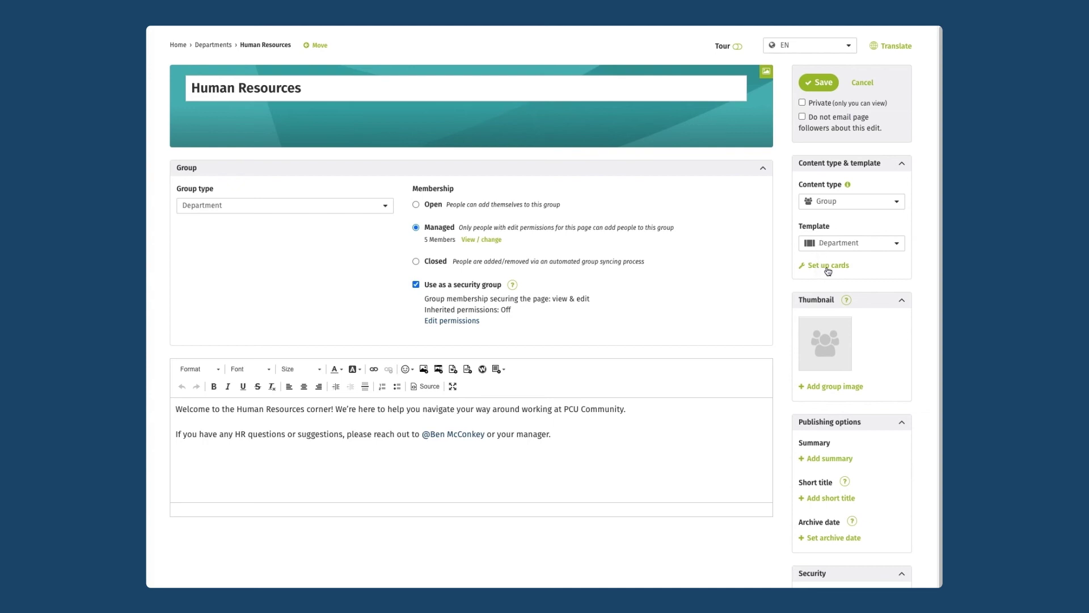
click(828, 265)
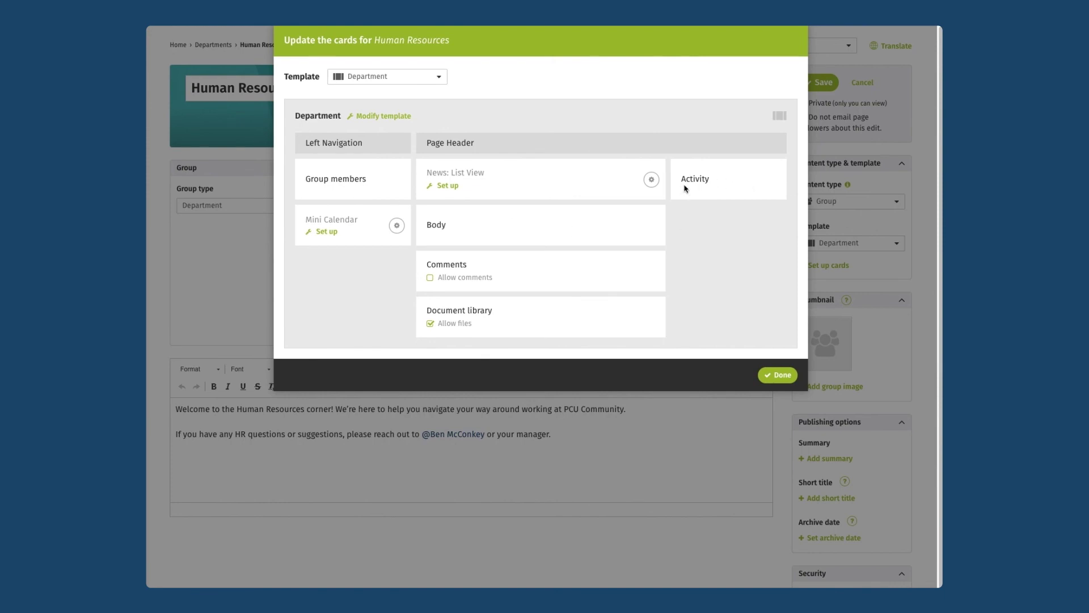
- Modify the Department template, putting Group members above News: List View in the main column
click(383, 117)
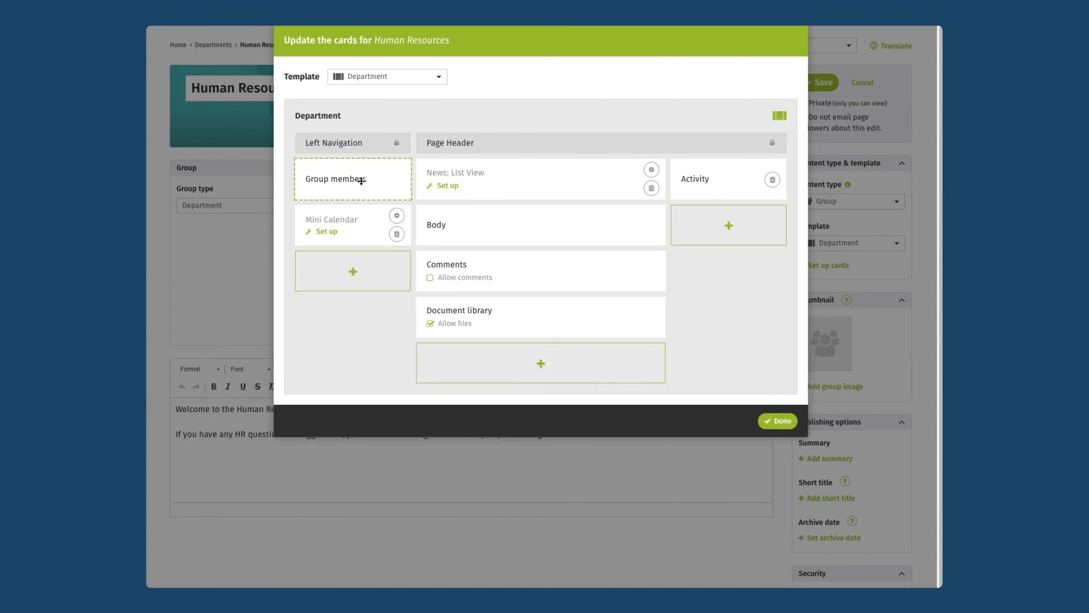
drag(362, 178, 481, 182)
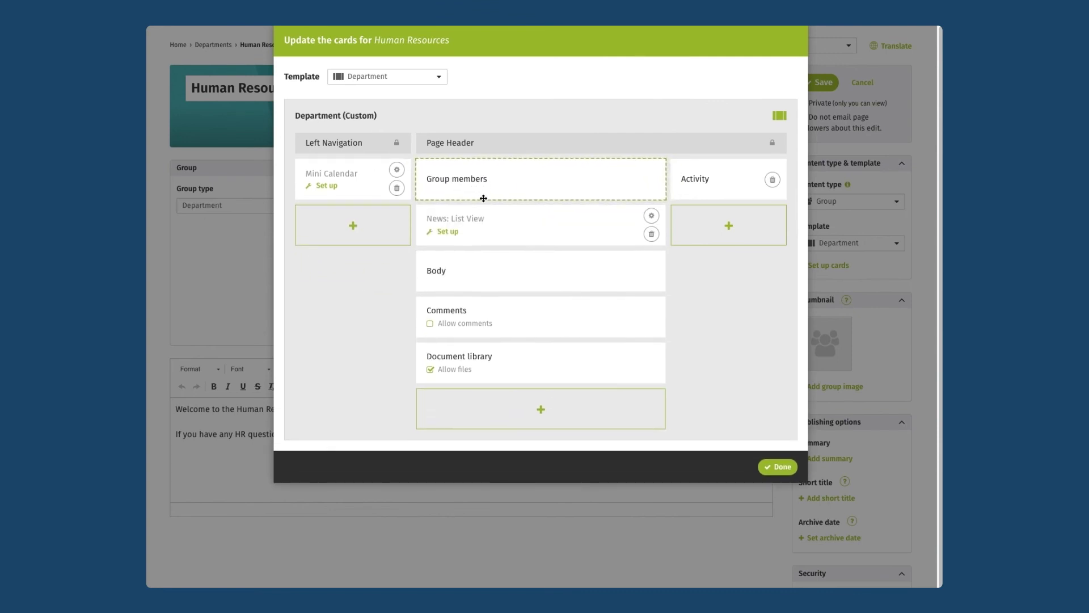
drag(526, 243, 578, 234)
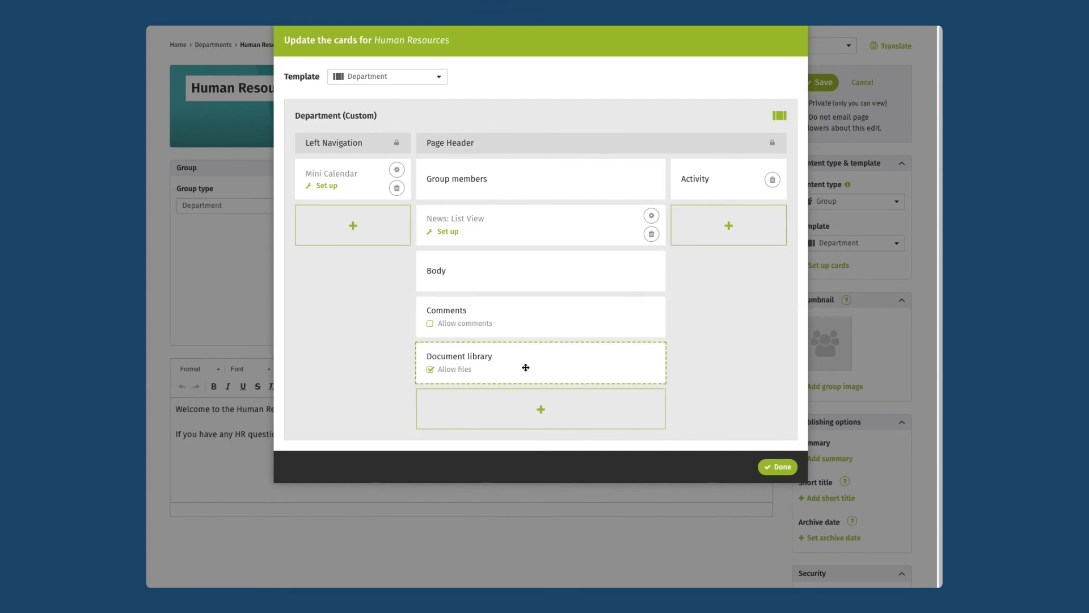
- Add a Detailed directory navigation card to the main column, placed just below Body
click(543, 417)
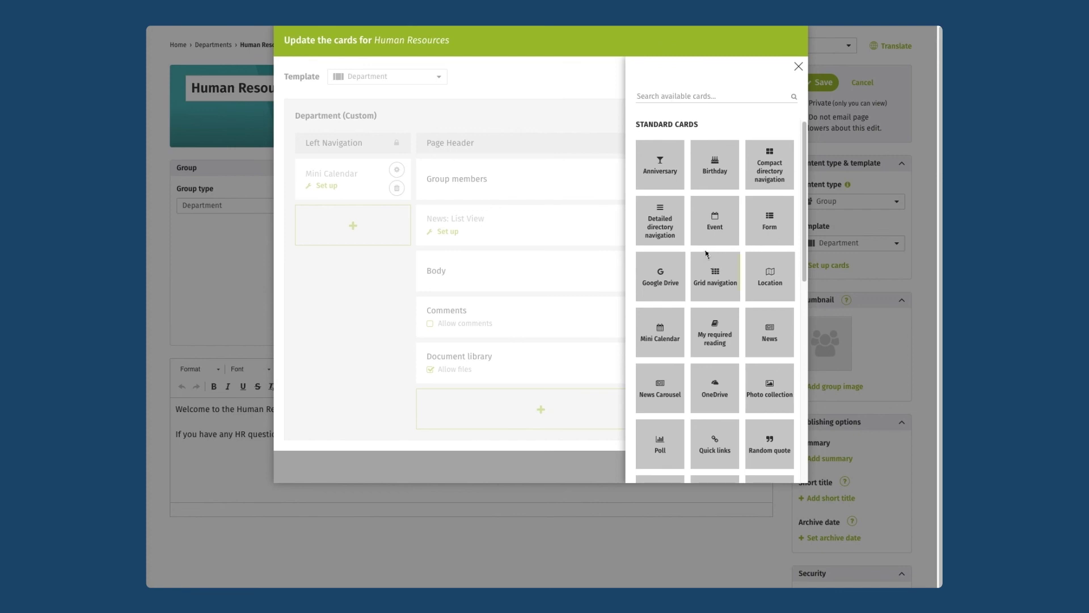
scroll(708, 249, down, 2)
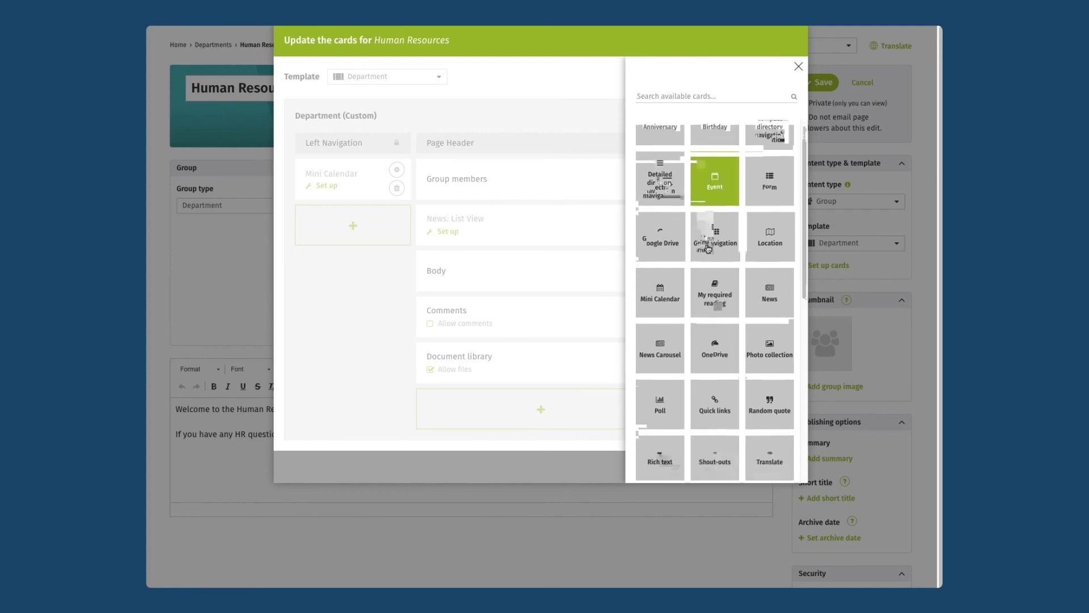
scroll(708, 249, up, 3)
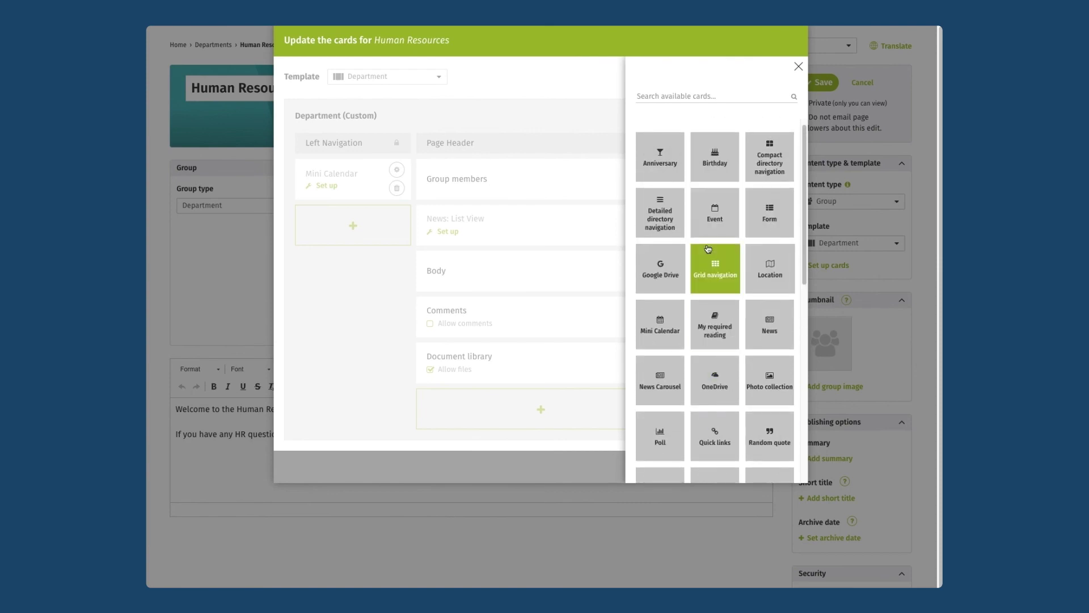
scroll(709, 250, down, 1)
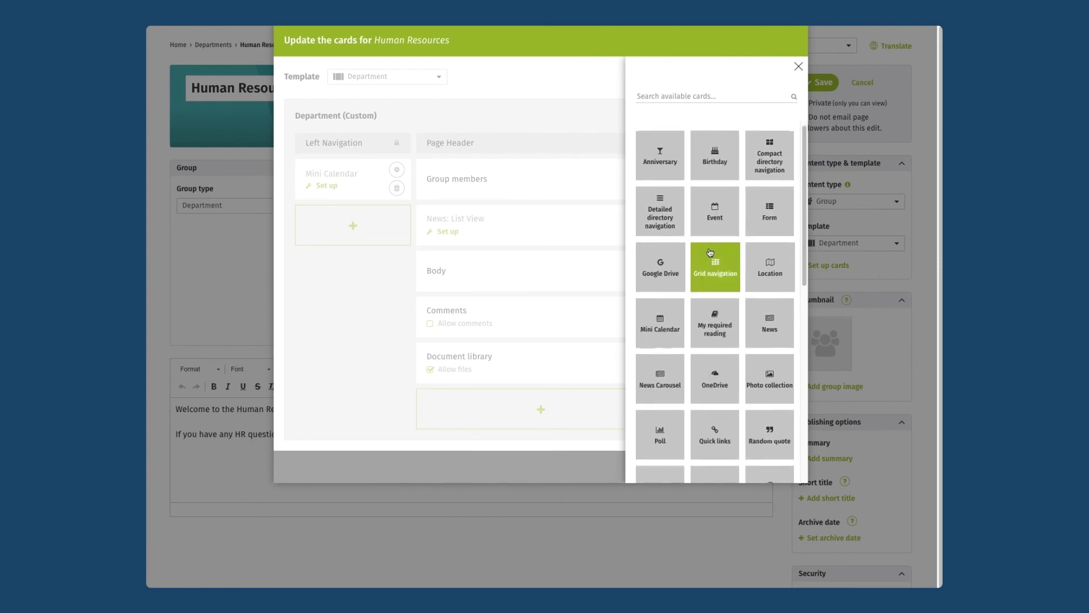
scroll(709, 252, up, 1)
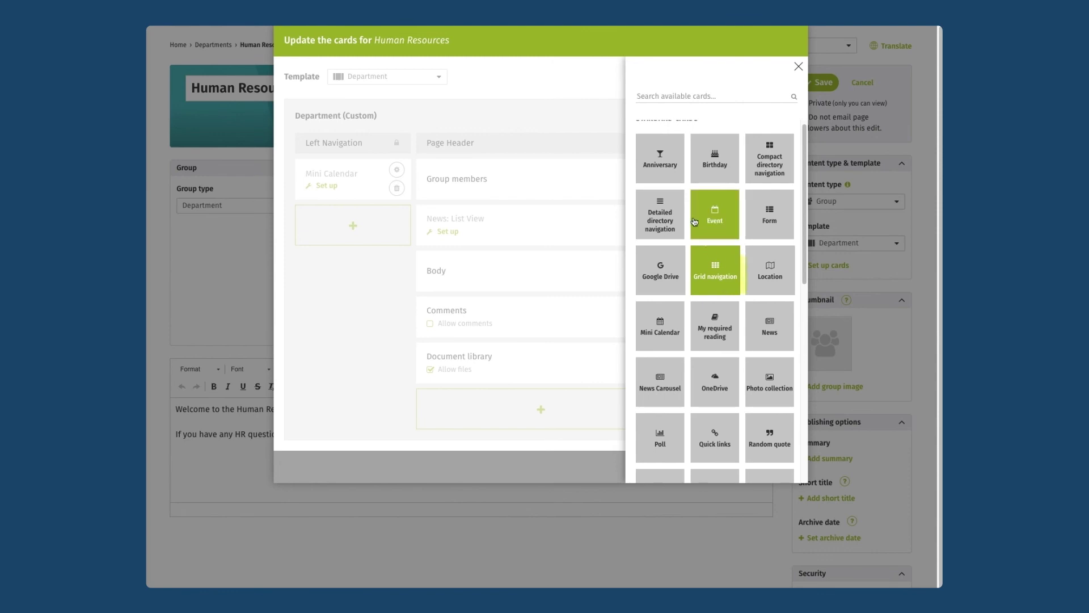
drag(661, 218, 535, 450)
drag(492, 413, 513, 318)
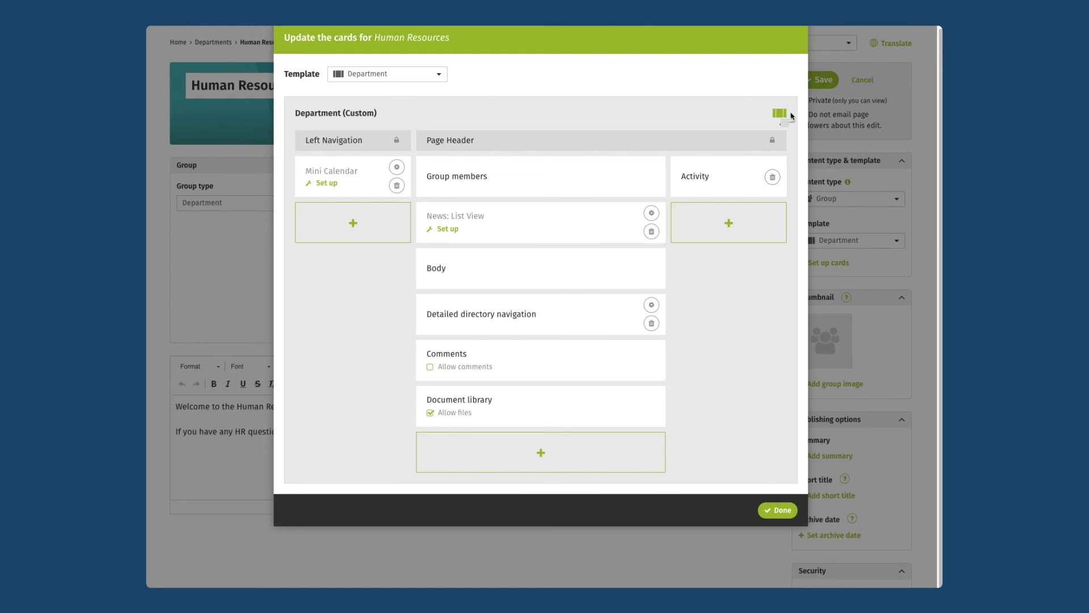
- Switch the card layout to the 3 column 50/50 split
click(780, 116)
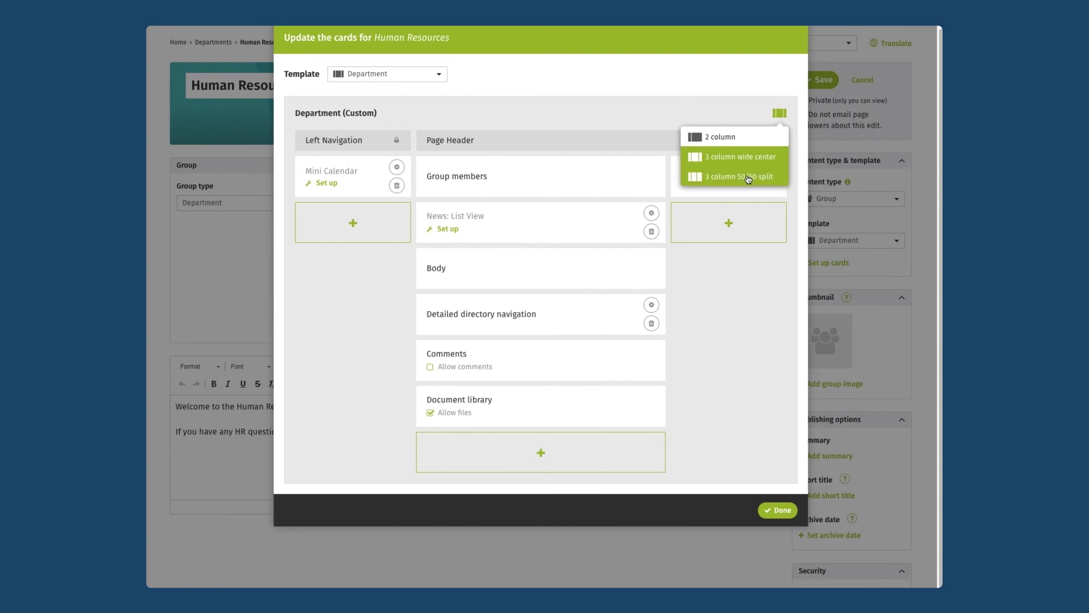
click(749, 179)
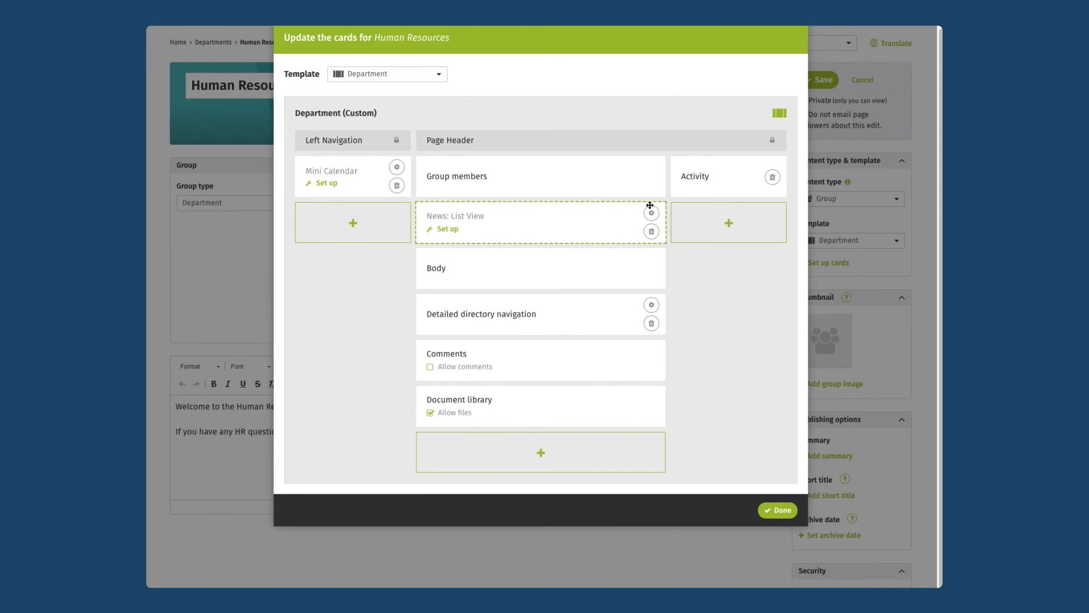
- Add an Anniversary card to the right column, confirm its settings, and drag it above Activity
click(722, 228)
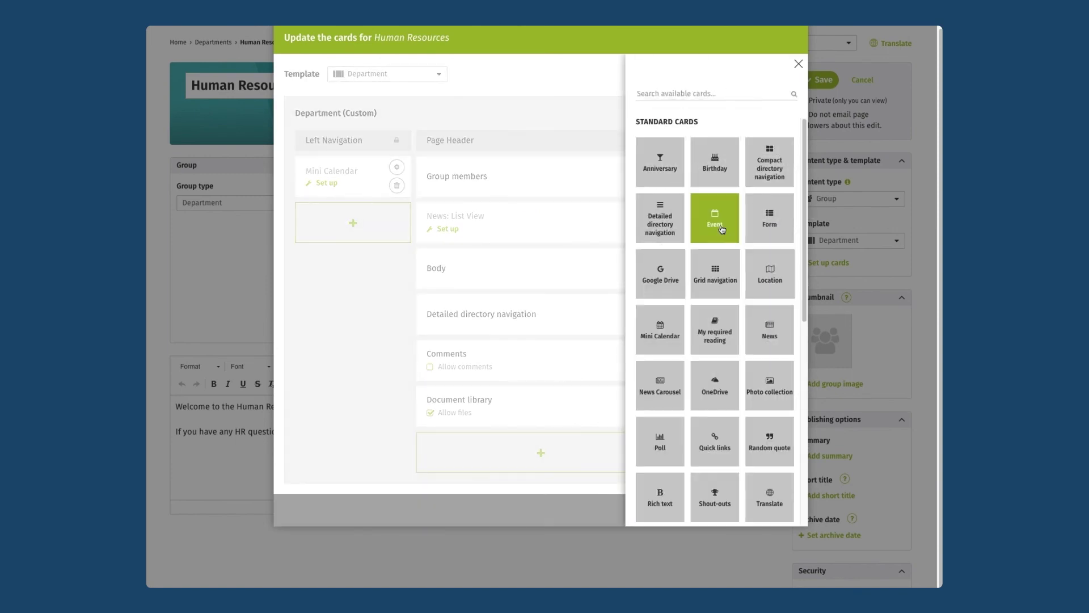
click(661, 174)
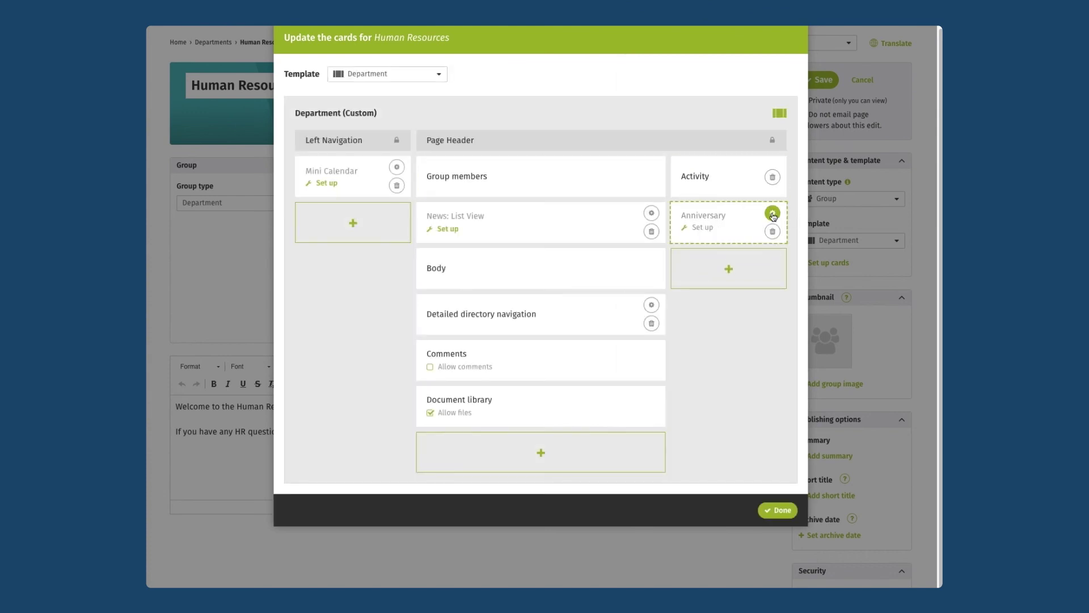
click(772, 214)
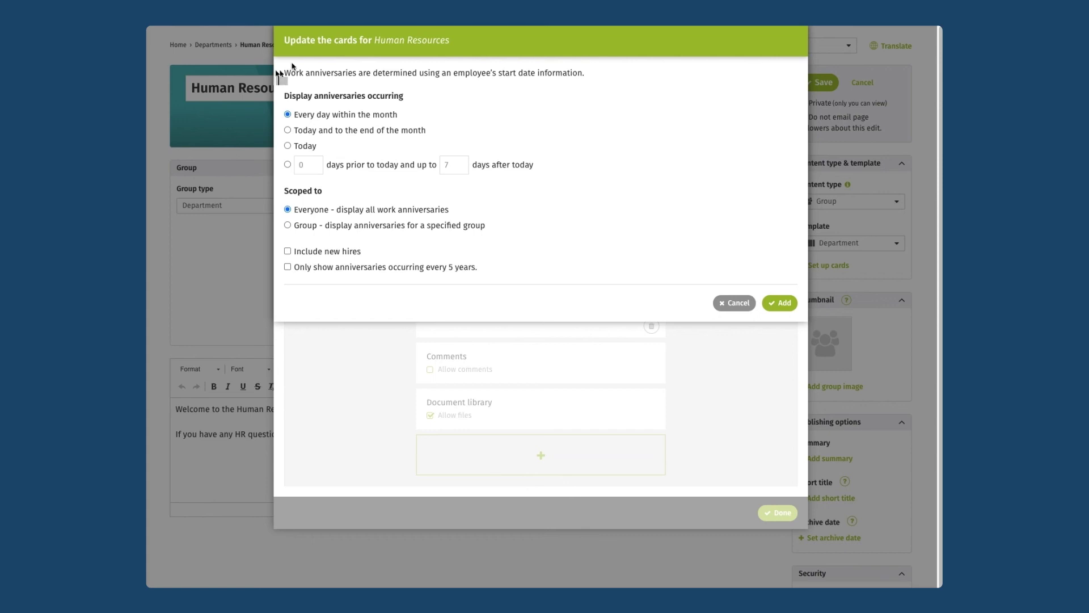
click(779, 302)
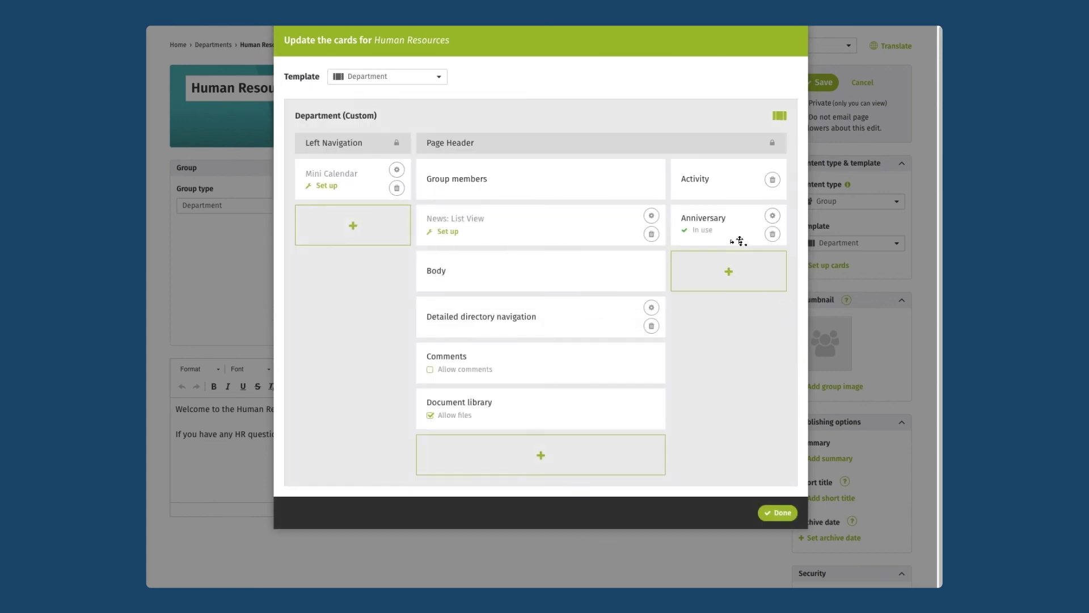
drag(741, 240, 737, 183)
- Finish the card layout and save the Human Resources page
click(787, 513)
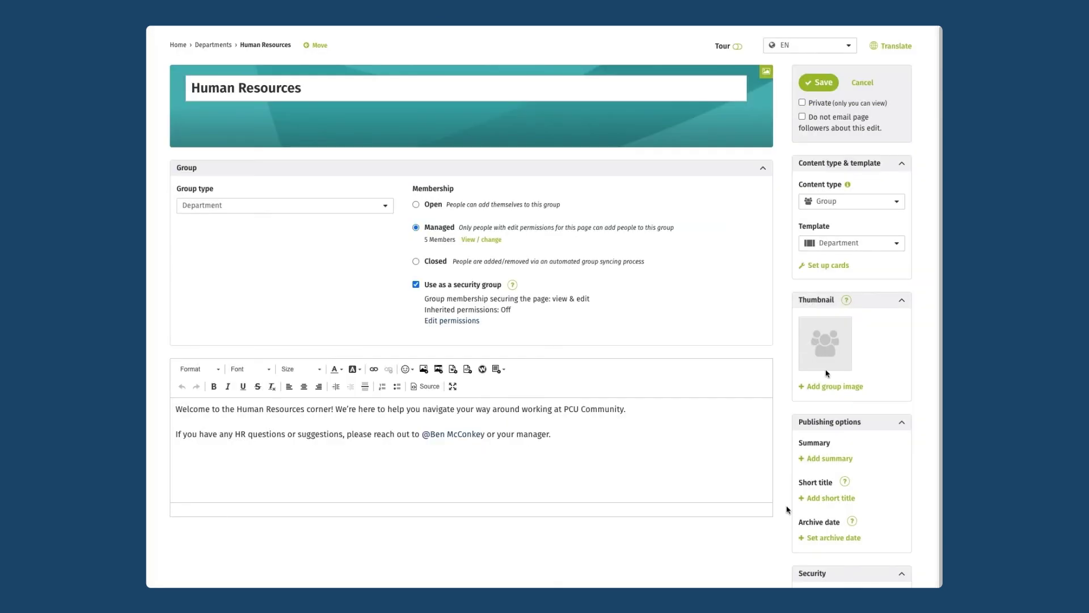
click(817, 83)
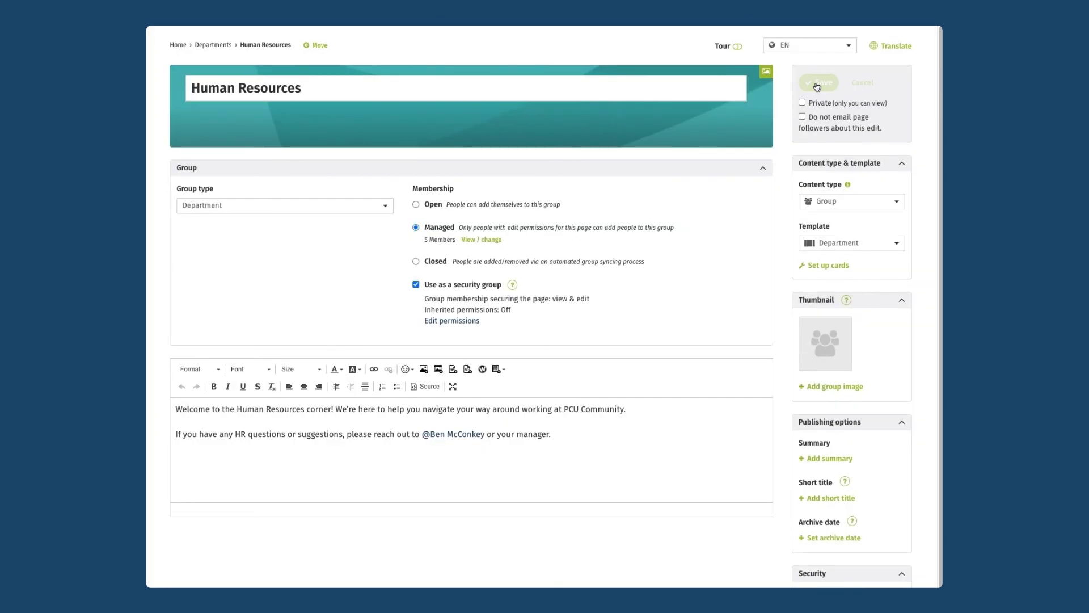